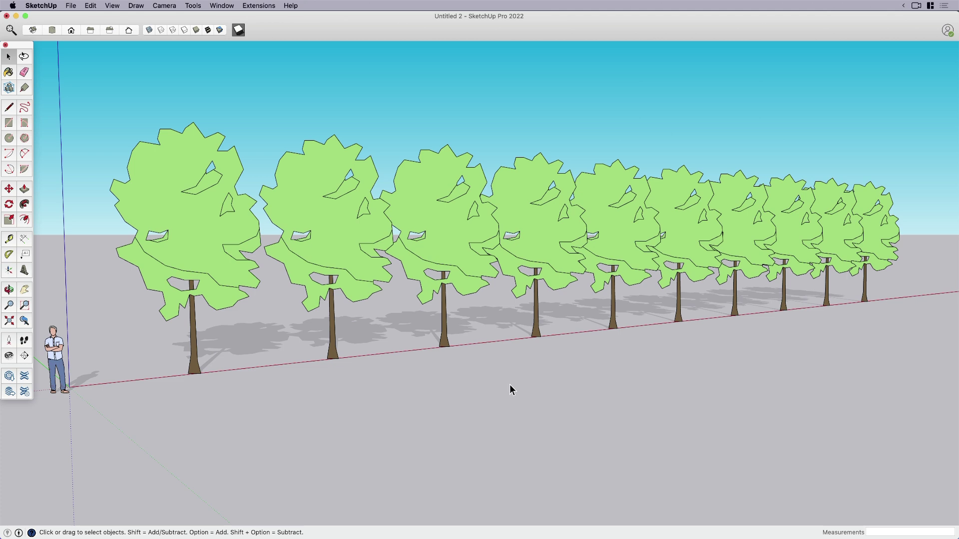
Orbit and zoom until the row of ten trees is seen side-on
{"action": "scroll", "coordinate": [576, 370], "scroll_direction": "down", "scroll_amount": 2}
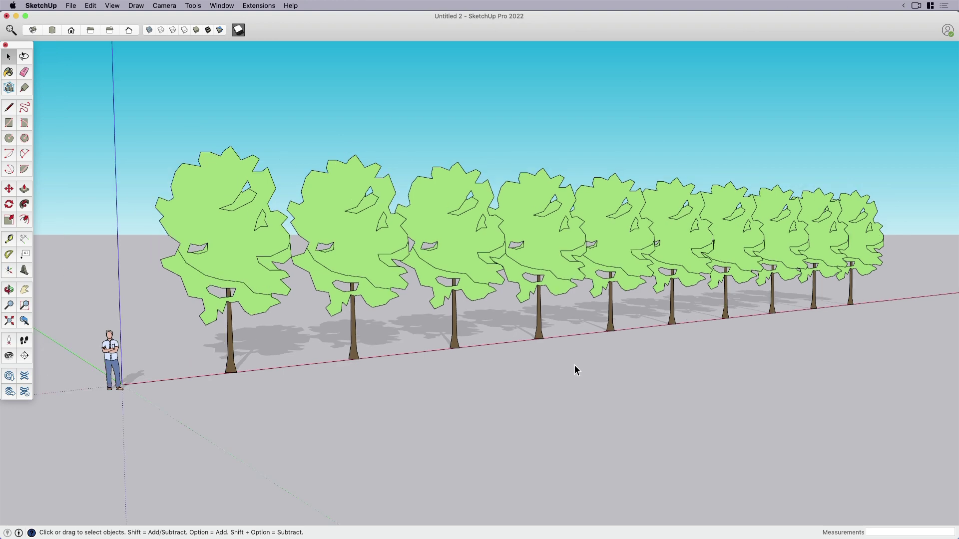
{"action": "middle_click_drag", "start_coordinate": [554, 368], "coordinate": [473, 370]}
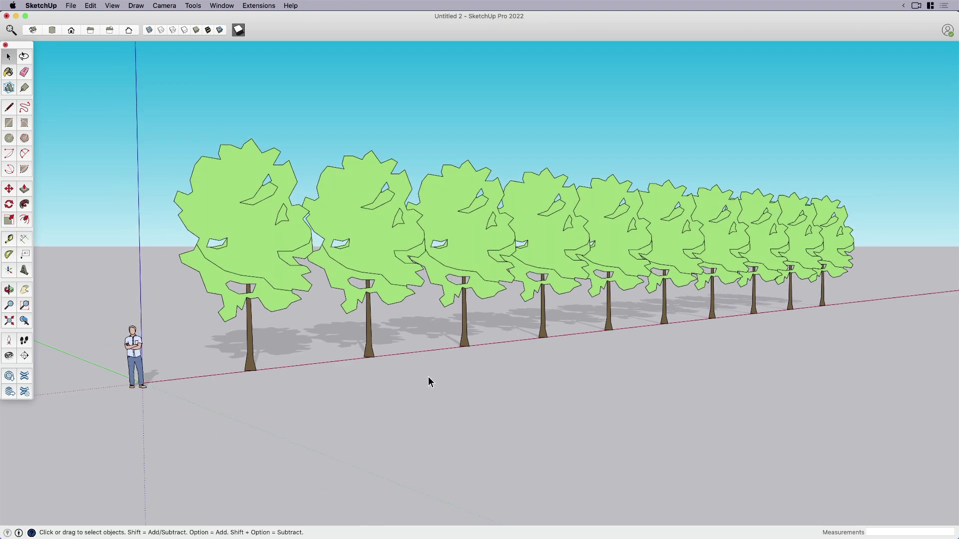
{"action": "middle_click_drag", "start_coordinate": [429, 378], "coordinate": [609, 368]}
{"action": "scroll", "coordinate": [594, 260], "scroll_direction": "up", "scroll_amount": 5}
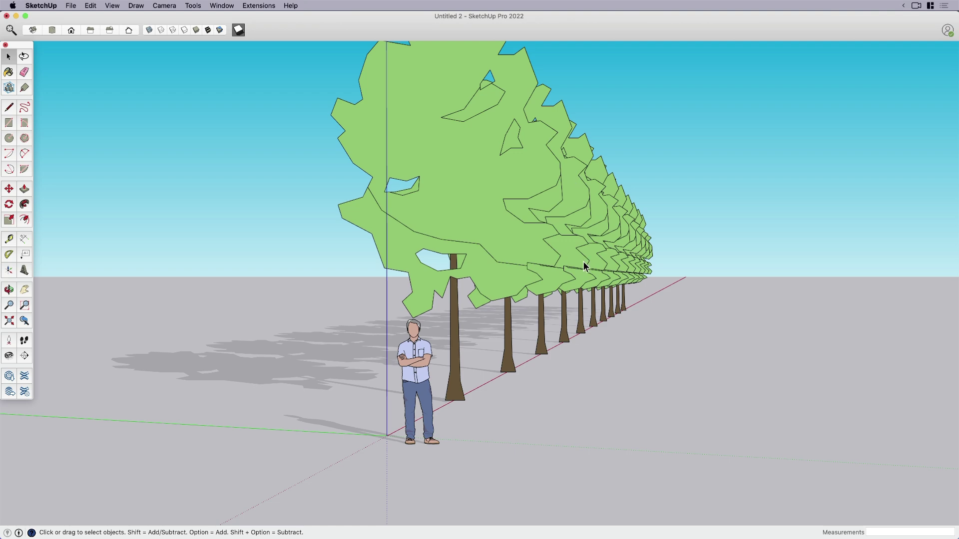
{"action": "scroll", "coordinate": [596, 313], "scroll_direction": "down", "scroll_amount": 3}
{"action": "middle_click_drag", "start_coordinate": [600, 325], "coordinate": [511, 321]}
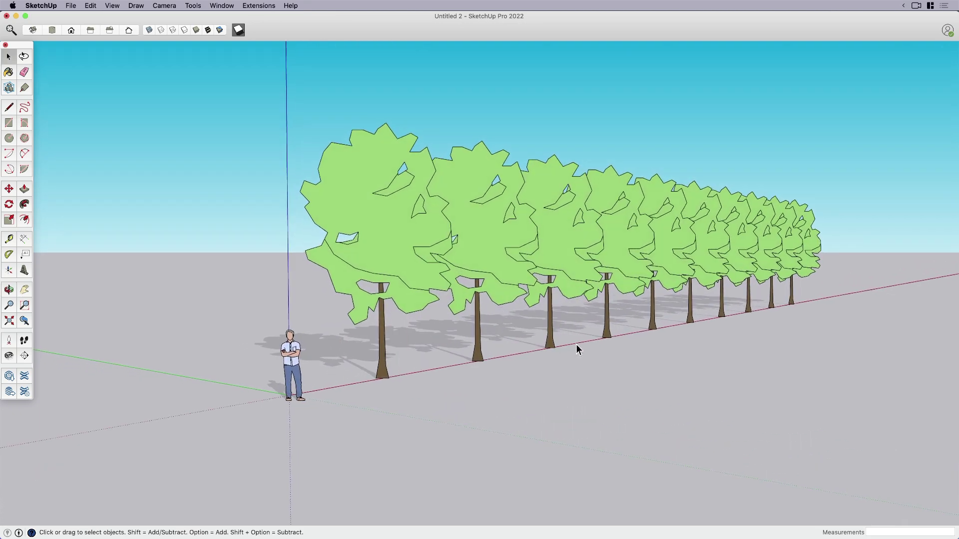
{"action": "middle_click_drag", "start_coordinate": [667, 361], "coordinate": [618, 348]}
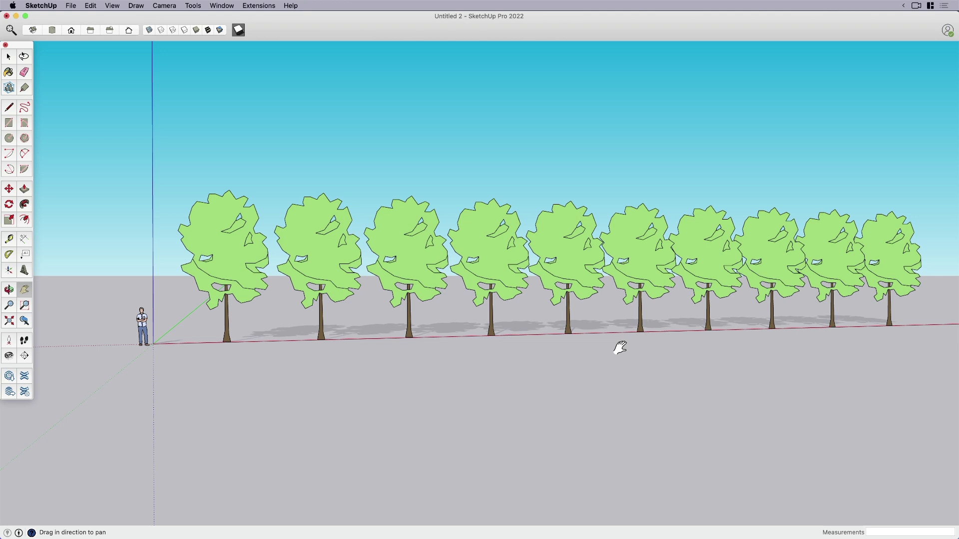
Mirror the second tree along its component's red axis
{"action": "middle_click_drag", "start_coordinate": [620, 348], "coordinate": [619, 348], "text": "shift"}
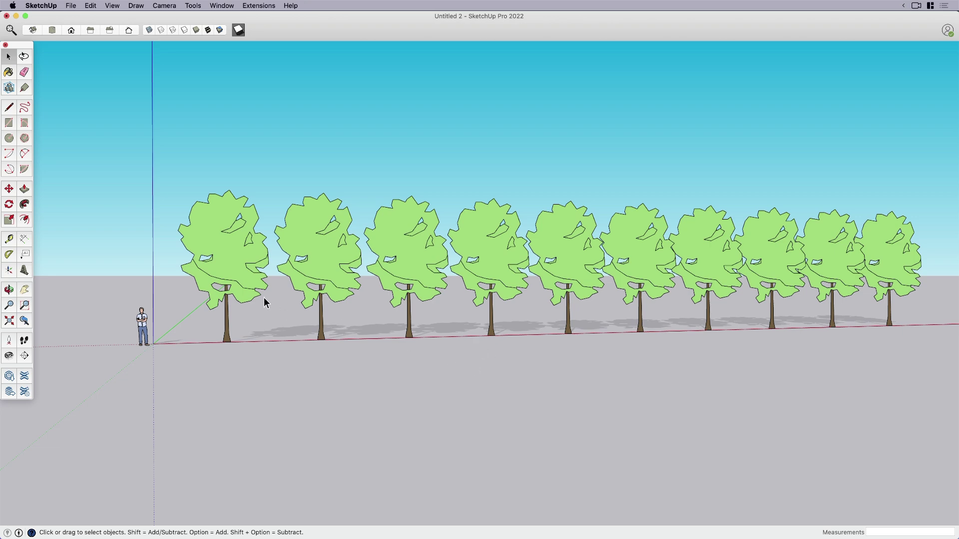
{"action": "middle_click_drag", "start_coordinate": [359, 350], "coordinate": [494, 360]}
{"action": "middle_click_drag", "start_coordinate": [547, 403], "coordinate": [509, 406], "text": "shift"}
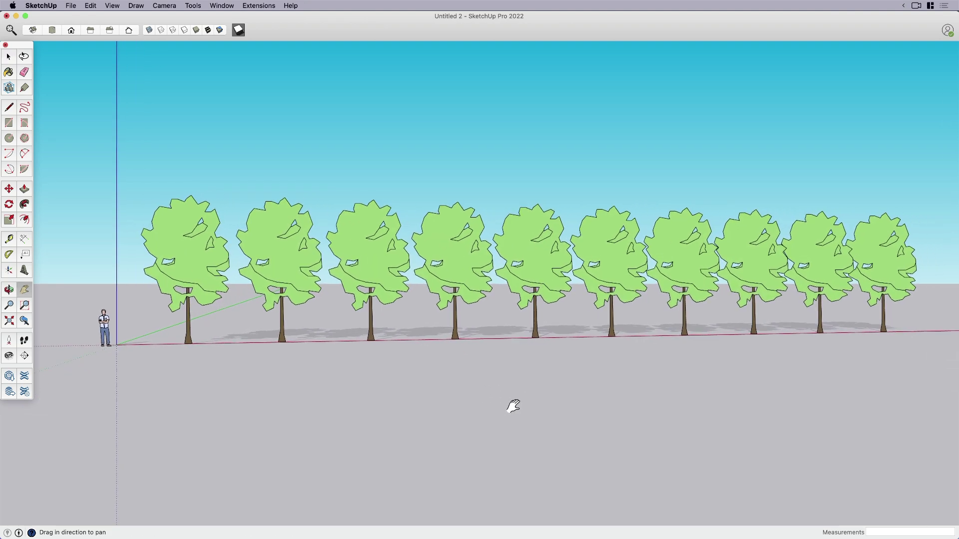
{"action": "left_click", "coordinate": [302, 291]}
{"action": "right_click", "coordinate": [295, 277]}
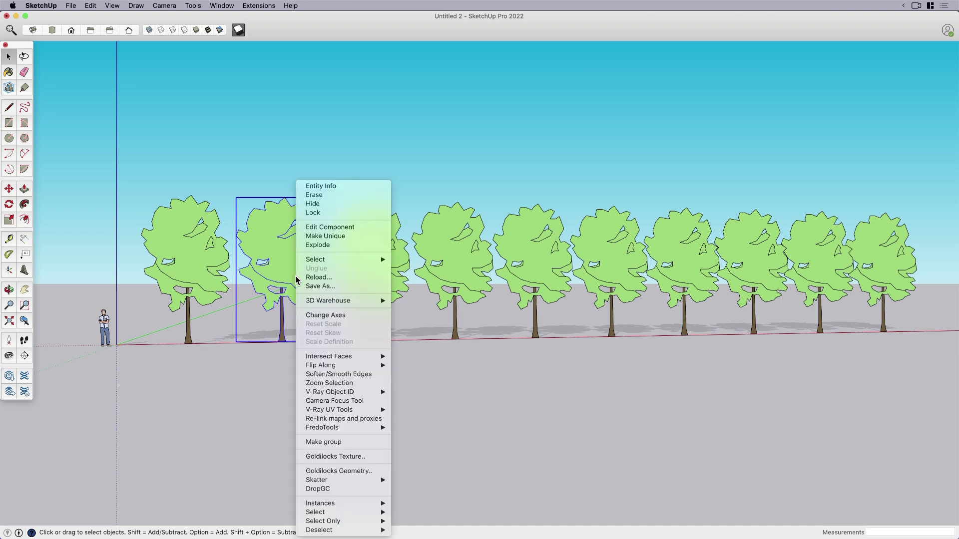
{"action": "mouse_move", "coordinate": [344, 370]}
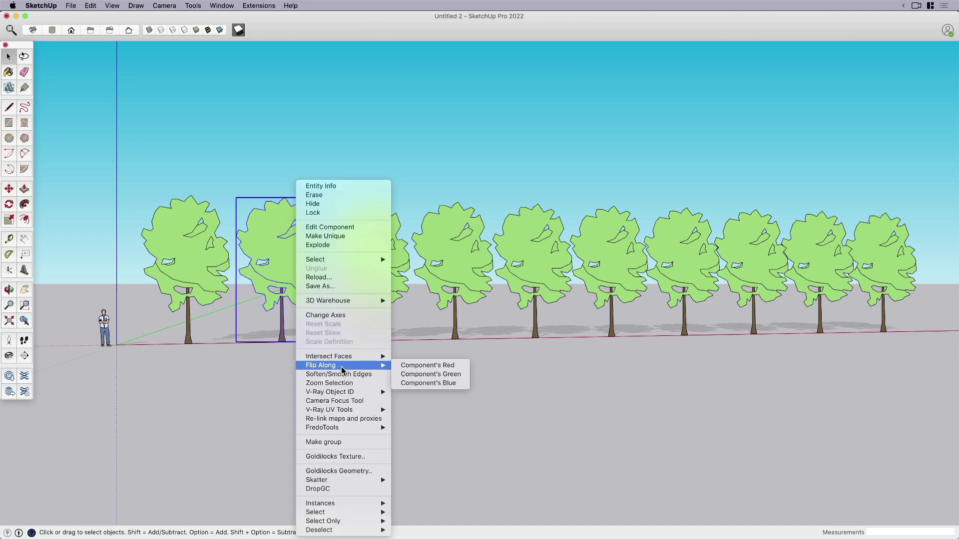
{"action": "left_click", "coordinate": [417, 365]}
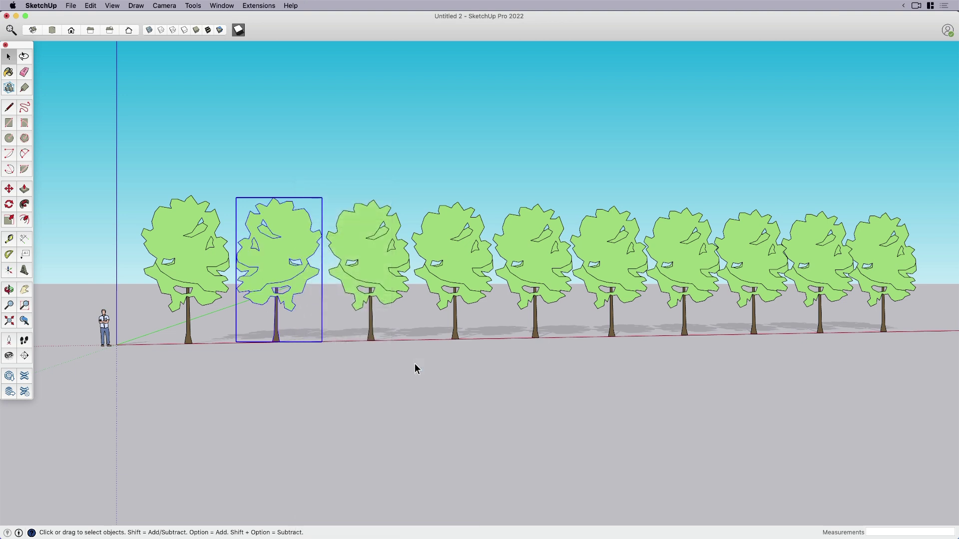
{"action": "left_click", "coordinate": [416, 369]}
Mirror the third and fifth trees together along the red direction
{"action": "left_click", "coordinate": [396, 278]}
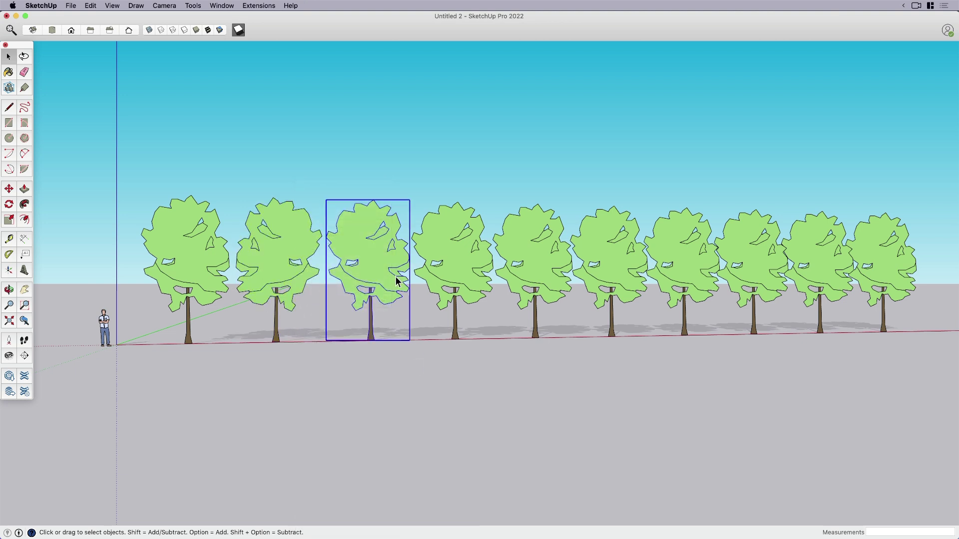
{"action": "left_click", "coordinate": [551, 274], "text": "shift"}
{"action": "right_click", "coordinate": [551, 273]}
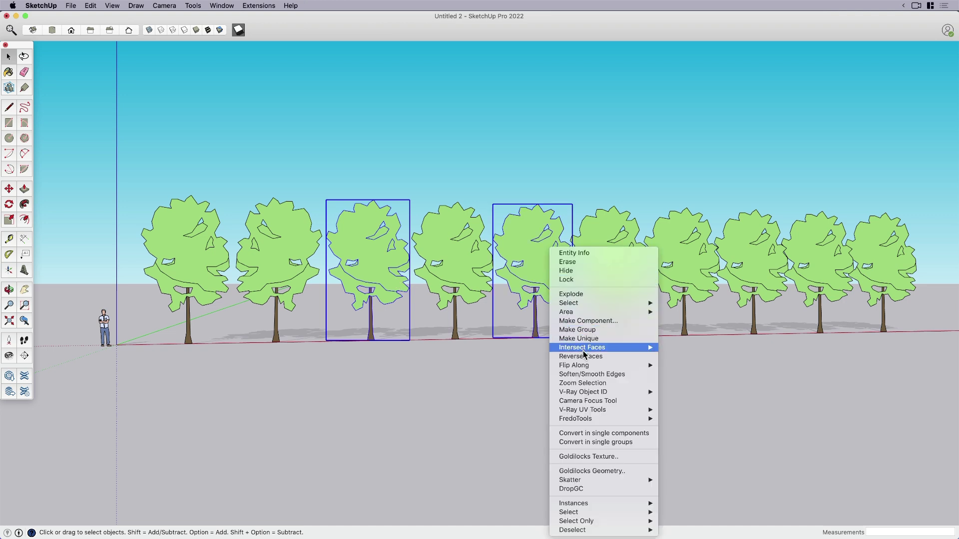
{"action": "mouse_move", "coordinate": [585, 368]}
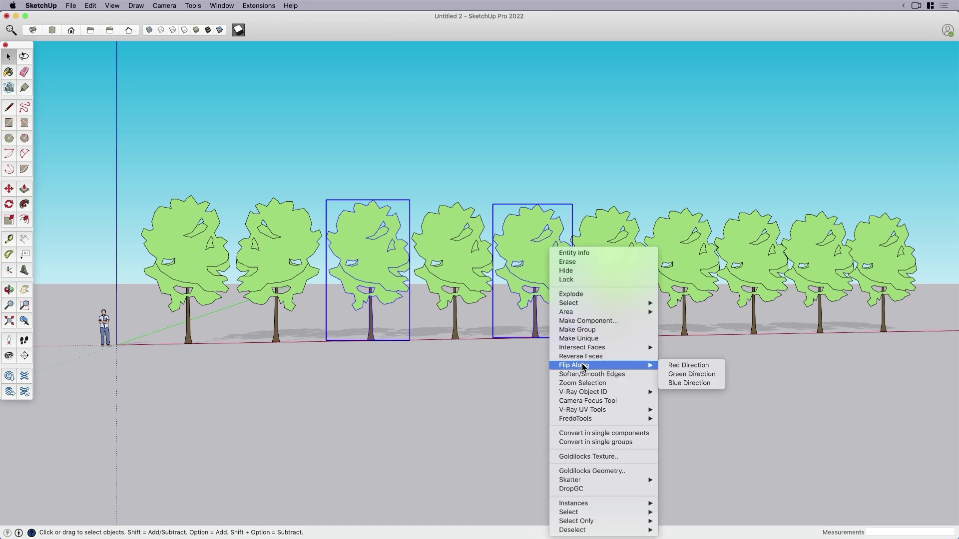
{"action": "left_click", "coordinate": [679, 366]}
{"action": "left_click", "coordinate": [679, 370]}
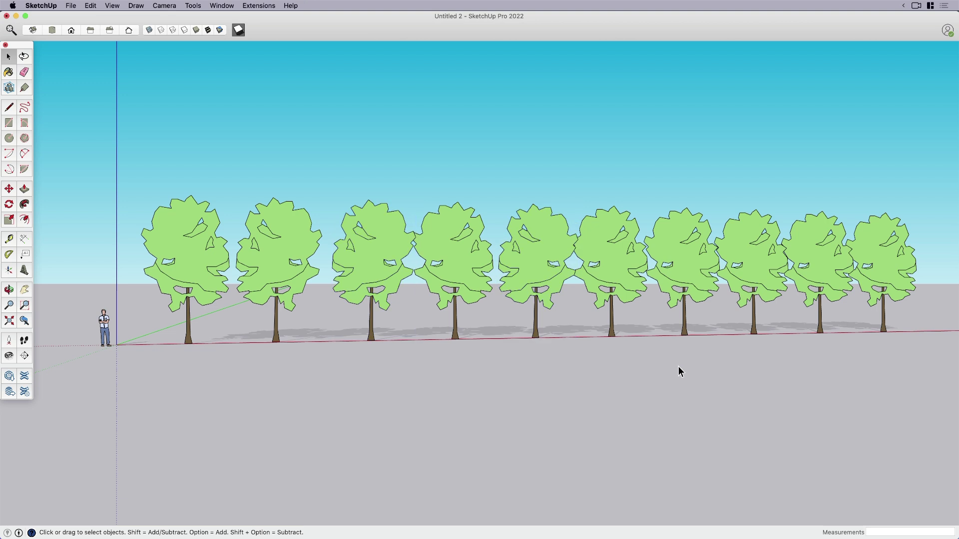
{"action": "middle_click_drag", "start_coordinate": [678, 367], "coordinate": [658, 376], "text": "shift"}
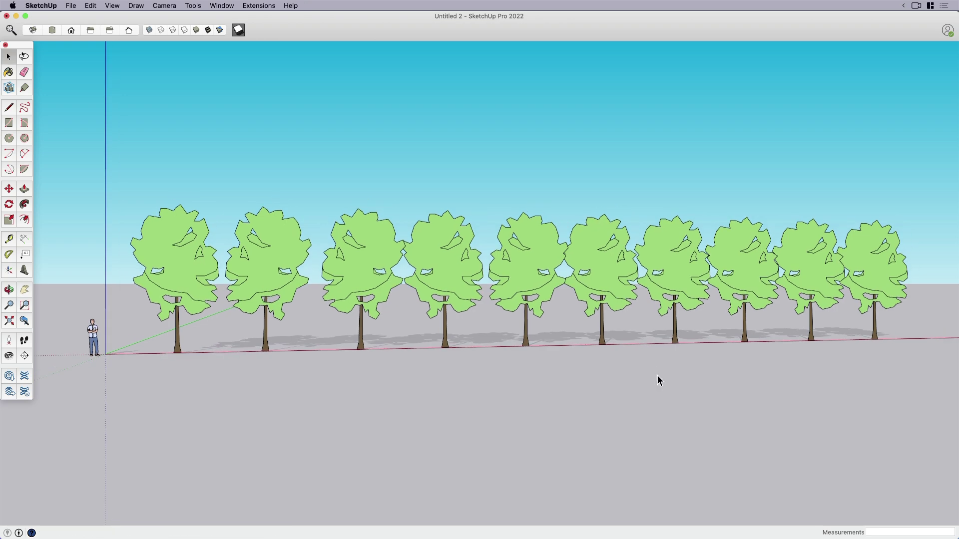
Select the sixth tree for scaling and zoom in close to it
{"action": "left_click", "coordinate": [621, 303]}
{"action": "scroll", "coordinate": [643, 313], "scroll_direction": "up", "scroll_amount": 5}
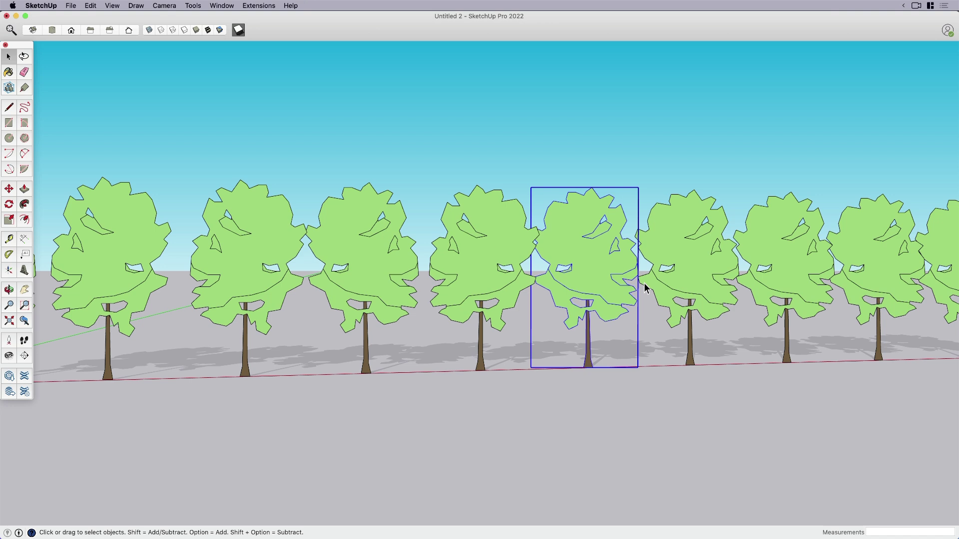
{"action": "key", "text": "s"}
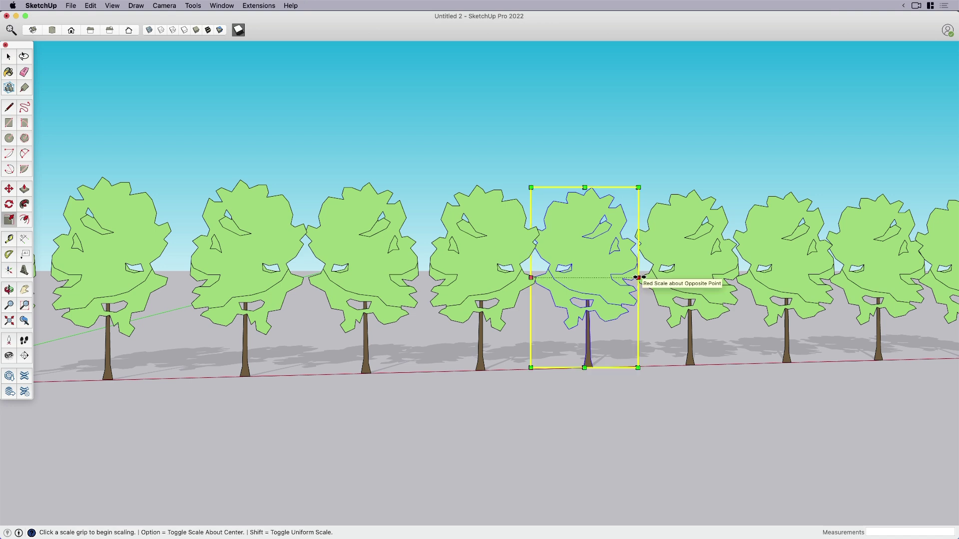
{"action": "key", "text": "space"}
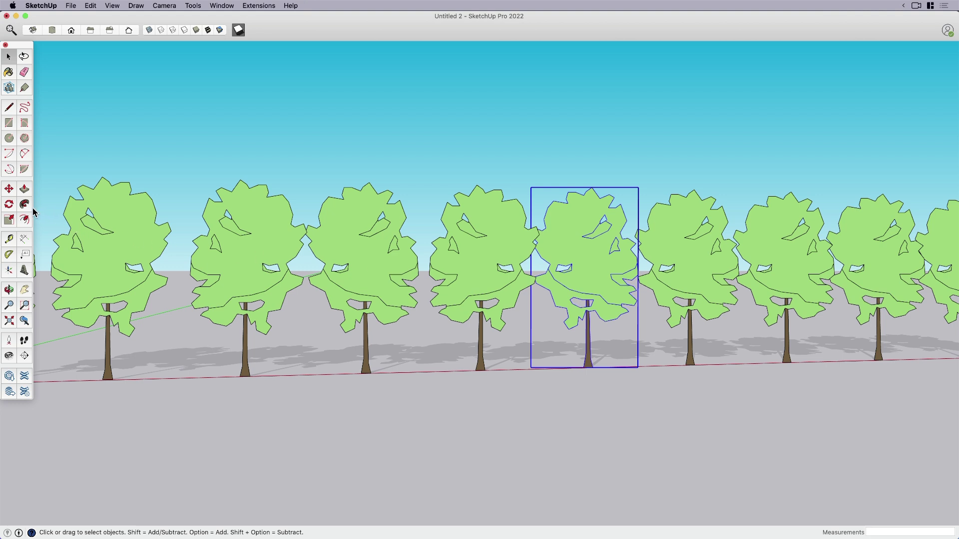
{"action": "left_click", "coordinate": [10, 220]}
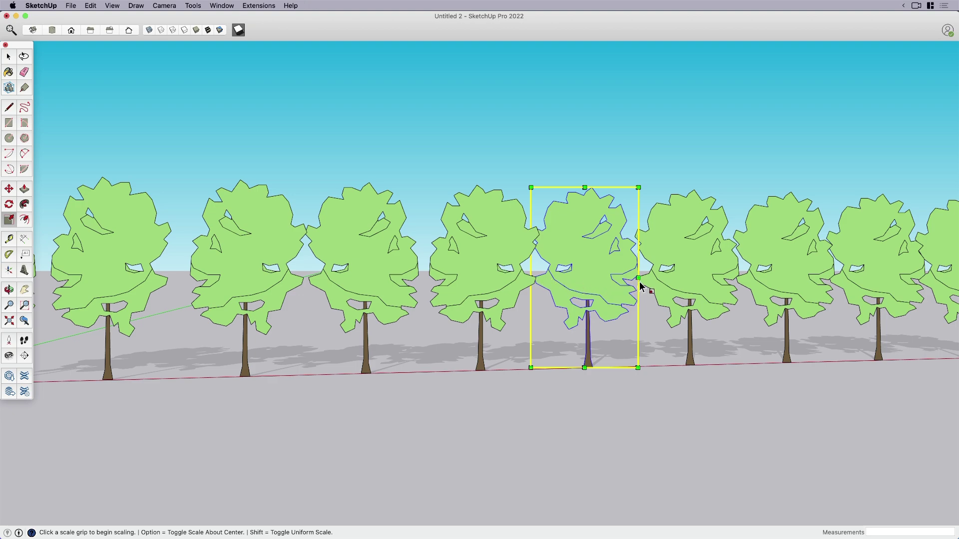
{"action": "middle_click_drag", "start_coordinate": [638, 278], "coordinate": [587, 337]}
{"action": "scroll", "coordinate": [648, 274], "scroll_direction": "up", "scroll_amount": 5}
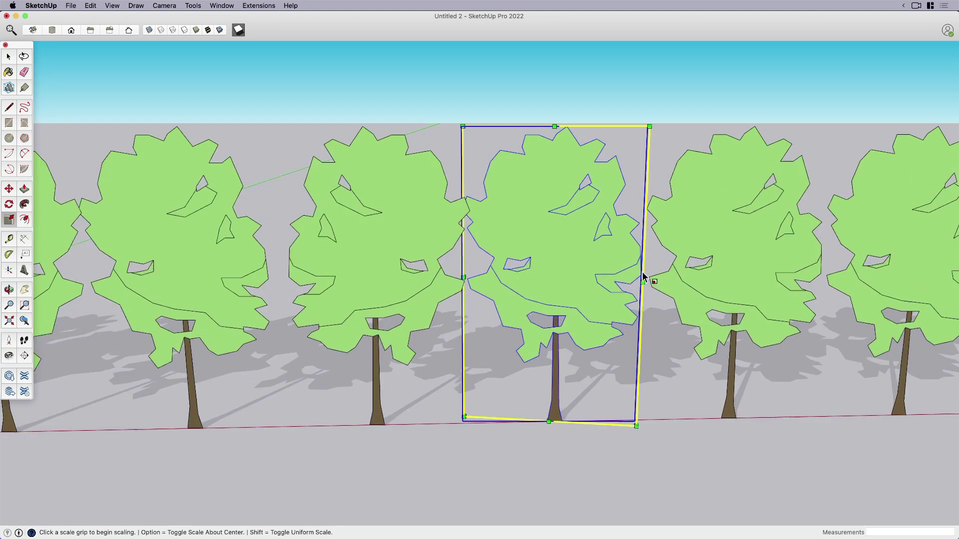
{"action": "middle_click_drag", "start_coordinate": [649, 275], "coordinate": [642, 297]}
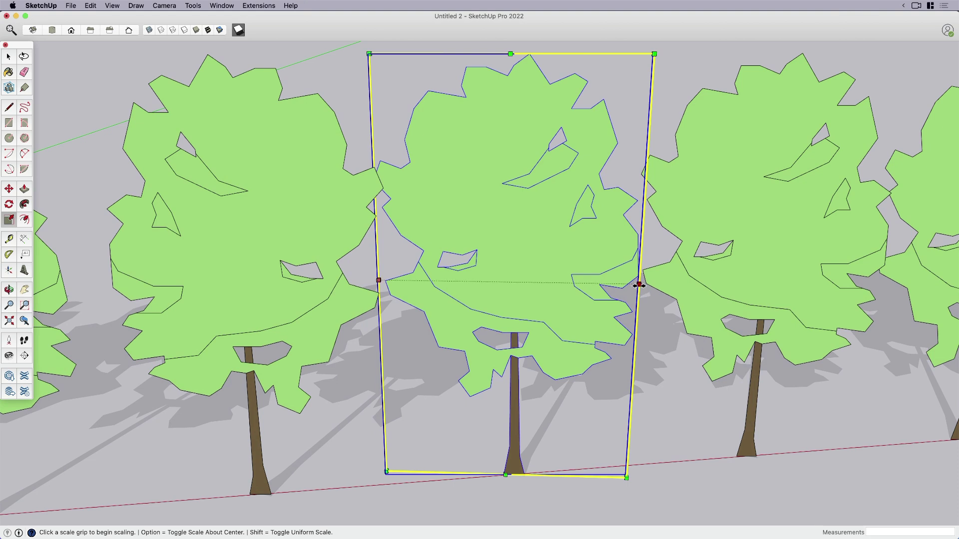
Scale the sixth tree about its centre to a red scale of -1
{"action": "left_click", "coordinate": [639, 285]}
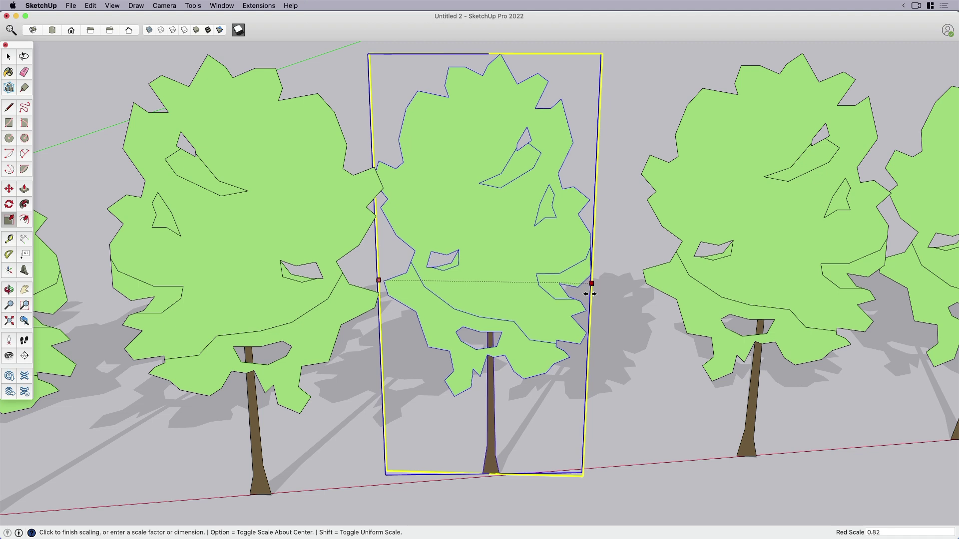
{"action": "key", "text": "alt"}
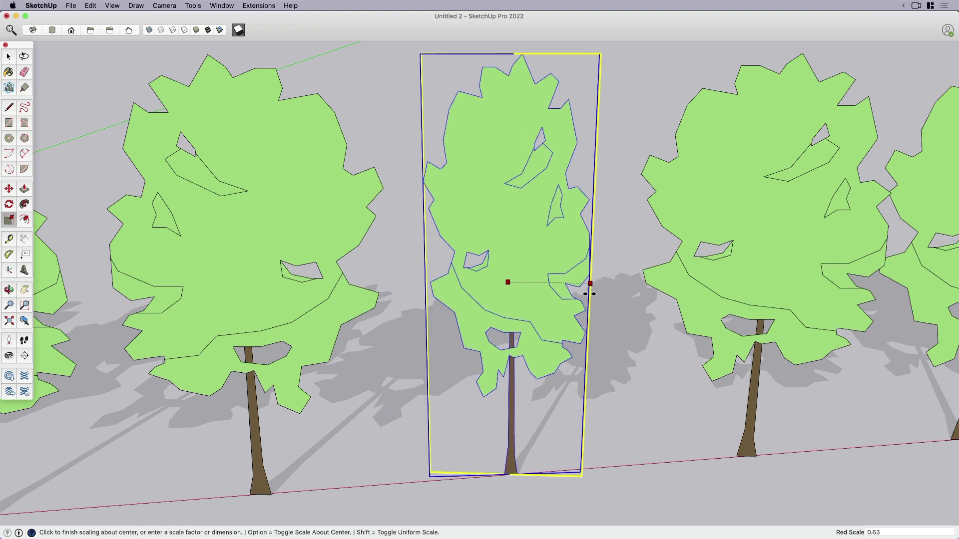
{"action": "key", "text": "alt"}
{"action": "key", "text": "alt"}
{"action": "key", "text": "alt"}
{"action": "key", "text": "alt"}
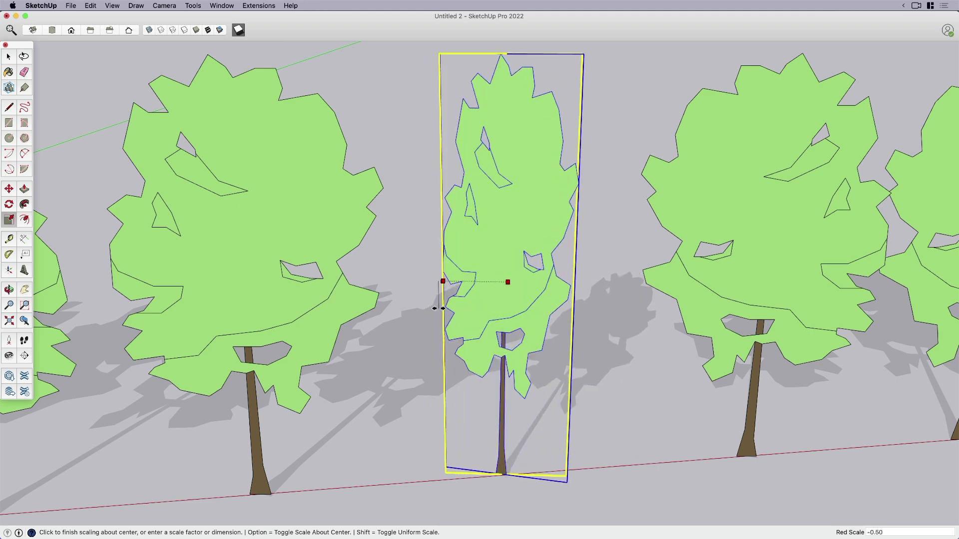
{"action": "left_click", "coordinate": [442, 310]}
{"action": "type", "text": "-1"}
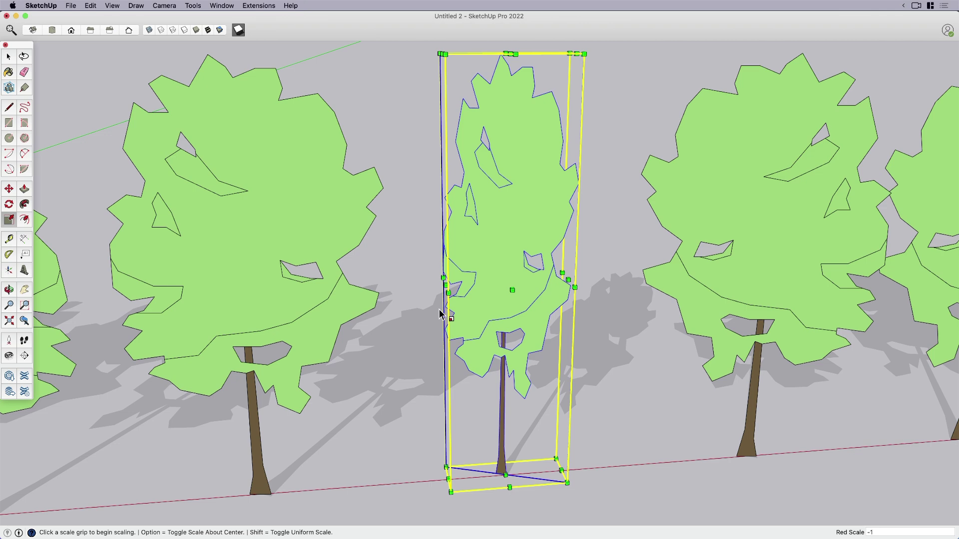
{"action": "key", "text": "Return"}
{"action": "scroll", "coordinate": [533, 302], "scroll_direction": "down", "scroll_amount": 5}
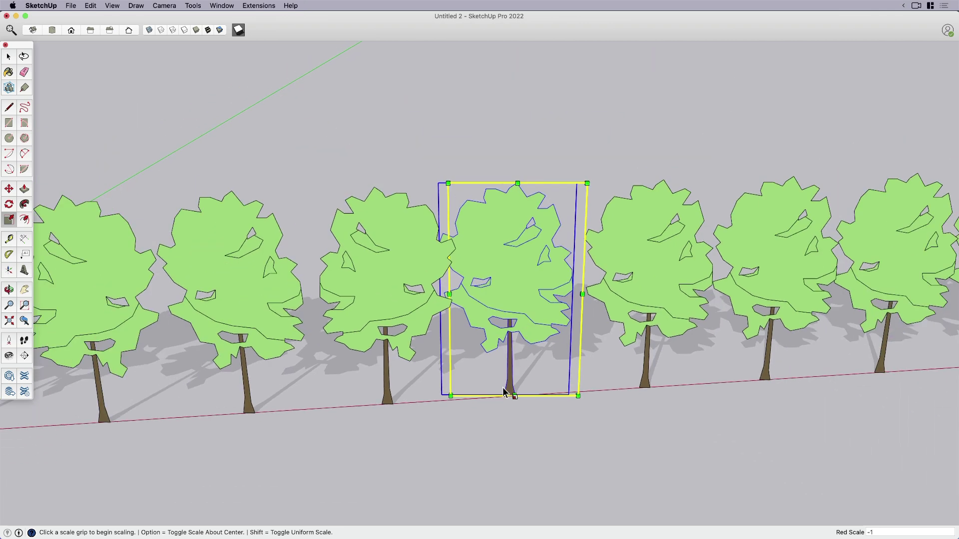
{"action": "middle_click_drag", "start_coordinate": [504, 392], "coordinate": [496, 360]}
{"action": "key", "text": "space"}
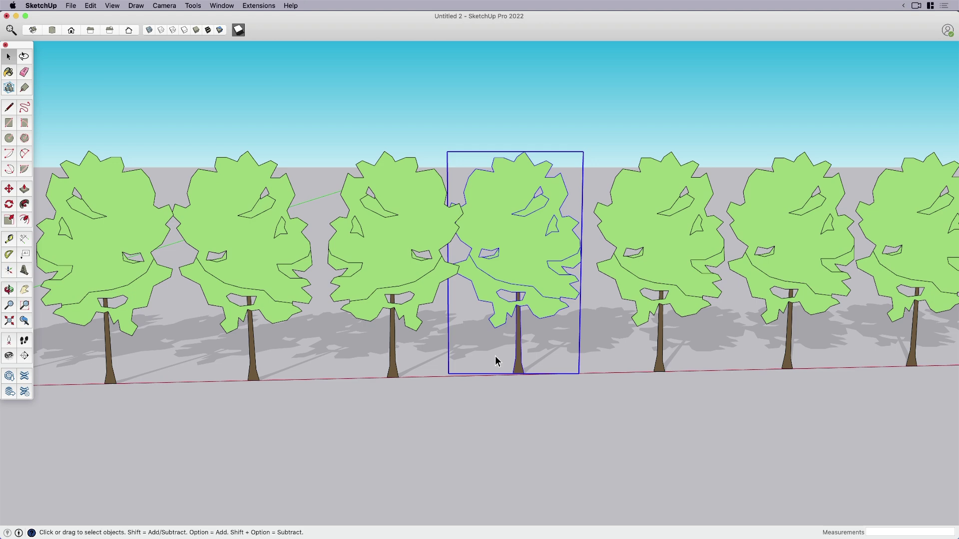
Mirror the next tree at full width with a red scale of -1 about its centre
{"action": "middle_click_drag", "start_coordinate": [548, 398], "coordinate": [514, 401], "text": "shift"}
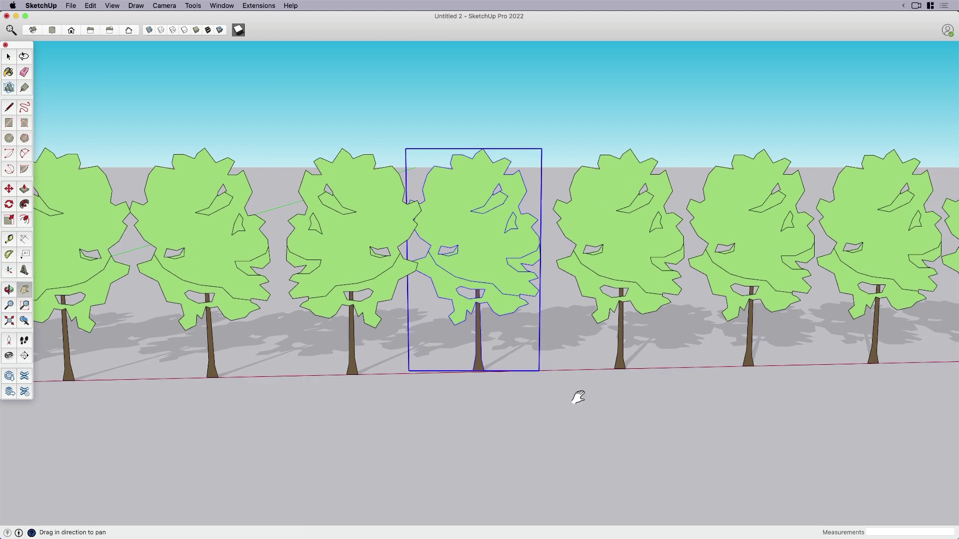
{"action": "middle_click_drag", "start_coordinate": [577, 397], "coordinate": [529, 411], "text": "shift"}
{"action": "left_click", "coordinate": [588, 315]}
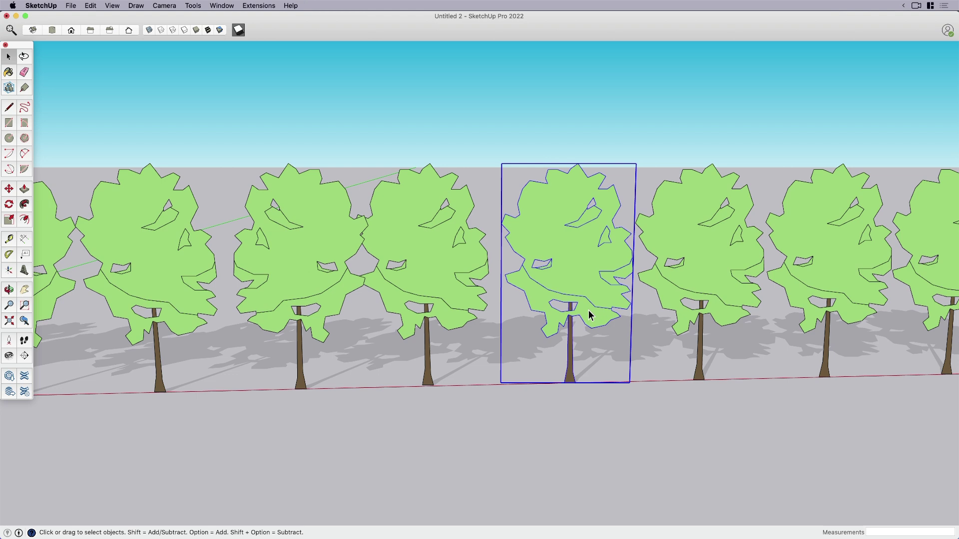
{"action": "key", "text": "s"}
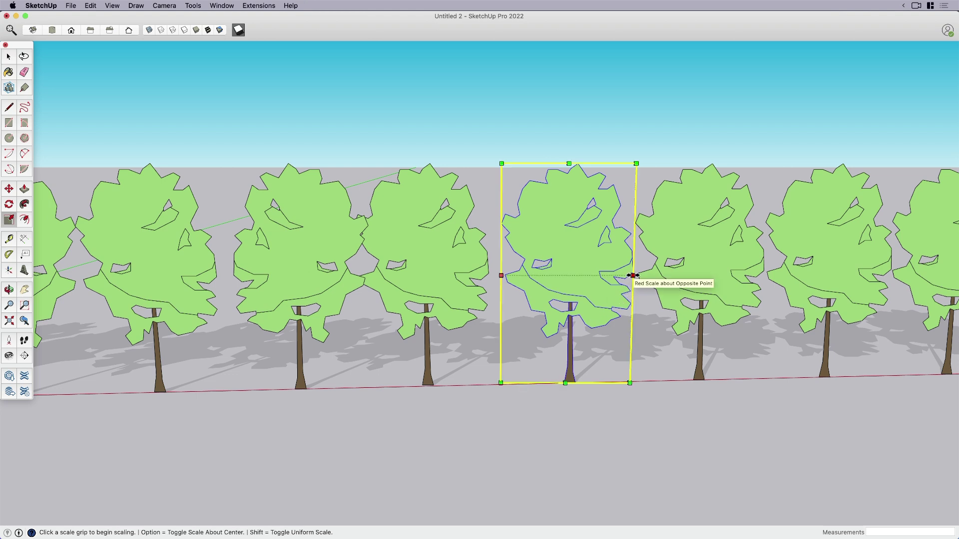
{"action": "left_click", "coordinate": [633, 275]}
{"action": "key", "text": "alt"}
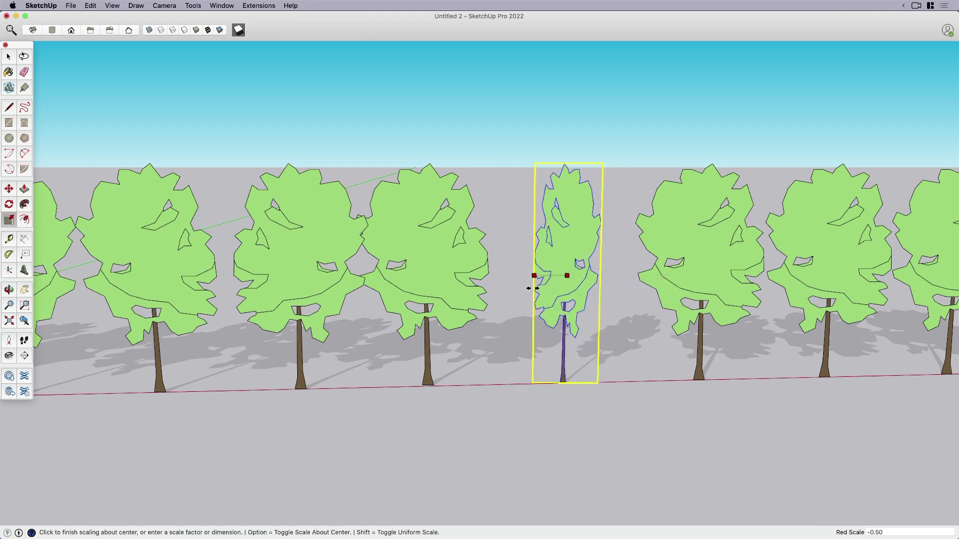
{"action": "left_click", "coordinate": [528, 294]}
{"action": "type", "text": "-1"}
{"action": "key", "text": "Return"}
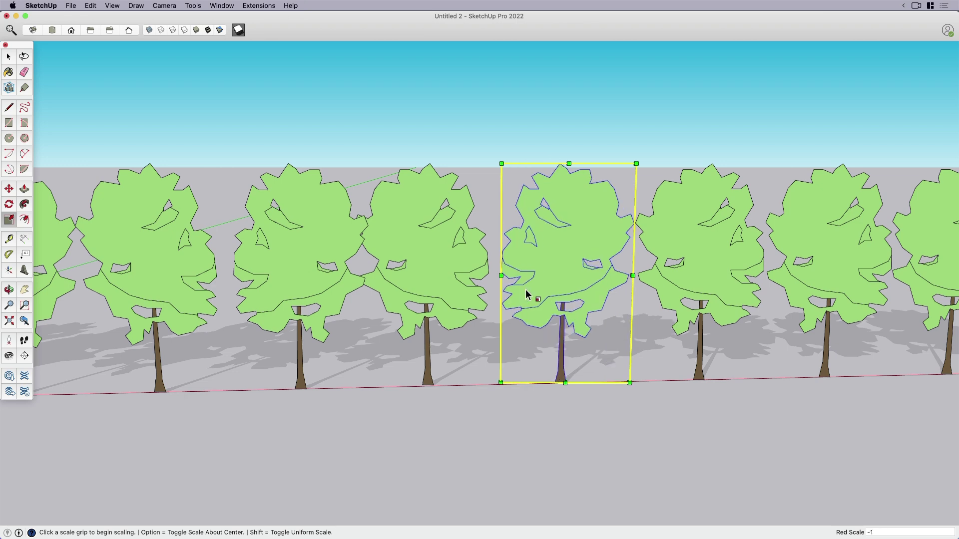
{"action": "key", "text": "space"}
{"action": "scroll", "coordinate": [527, 294], "scroll_direction": "down", "scroll_amount": 10}
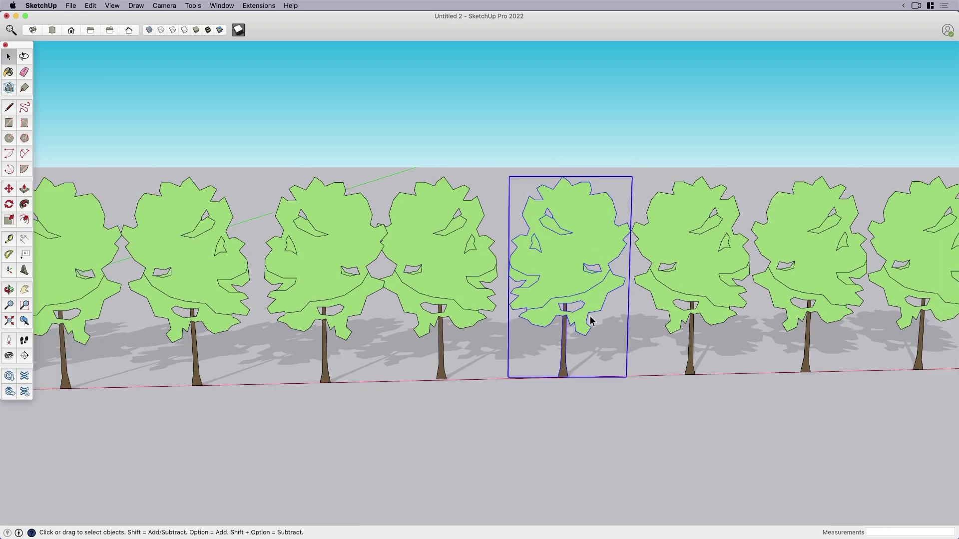
{"action": "middle_click_drag", "start_coordinate": [578, 323], "coordinate": [580, 359], "text": "shift"}
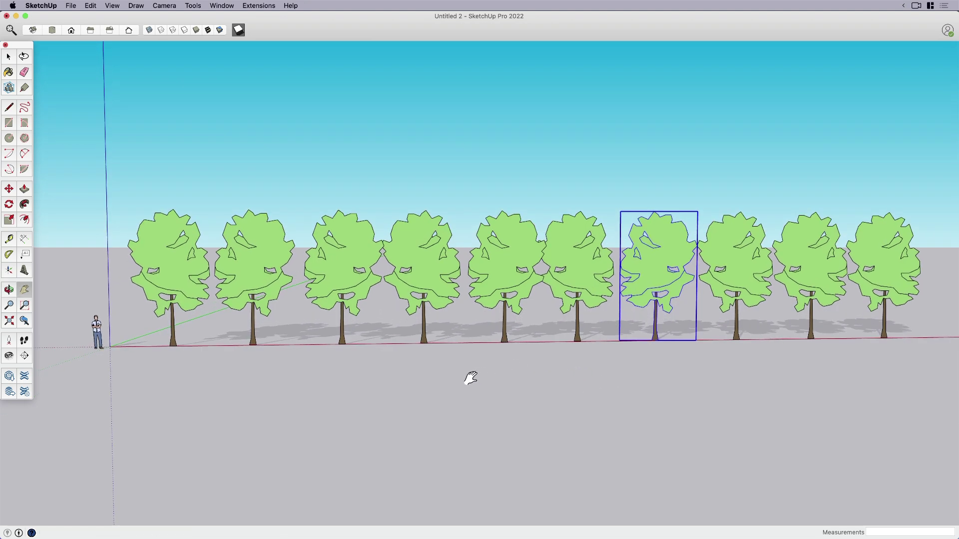
{"action": "middle_click_drag", "start_coordinate": [469, 379], "coordinate": [482, 314]}
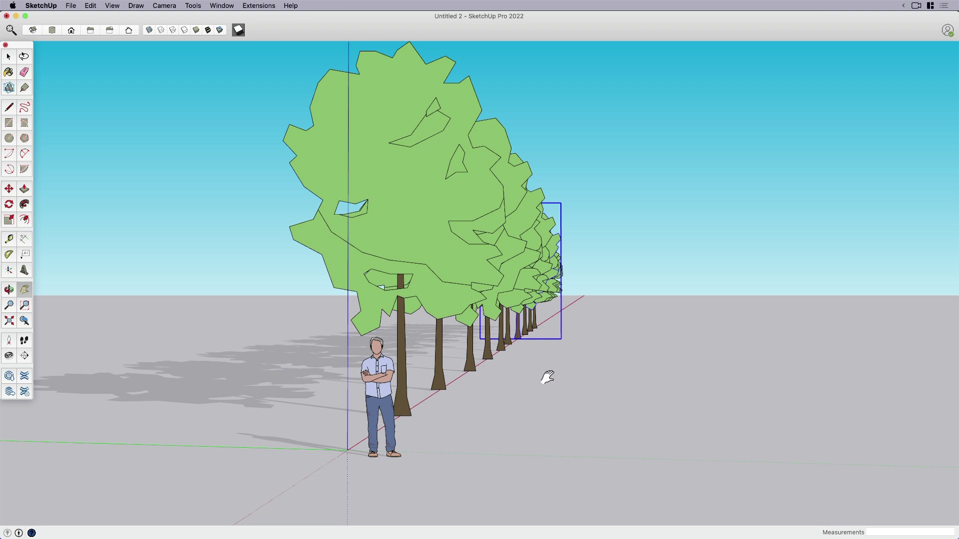
{"action": "scroll", "coordinate": [543, 379], "scroll_direction": "down", "scroll_amount": 3}
{"action": "middle_click_drag", "start_coordinate": [648, 383], "coordinate": [543, 406]}
{"action": "middle_click_drag", "start_coordinate": [658, 396], "coordinate": [616, 391]}
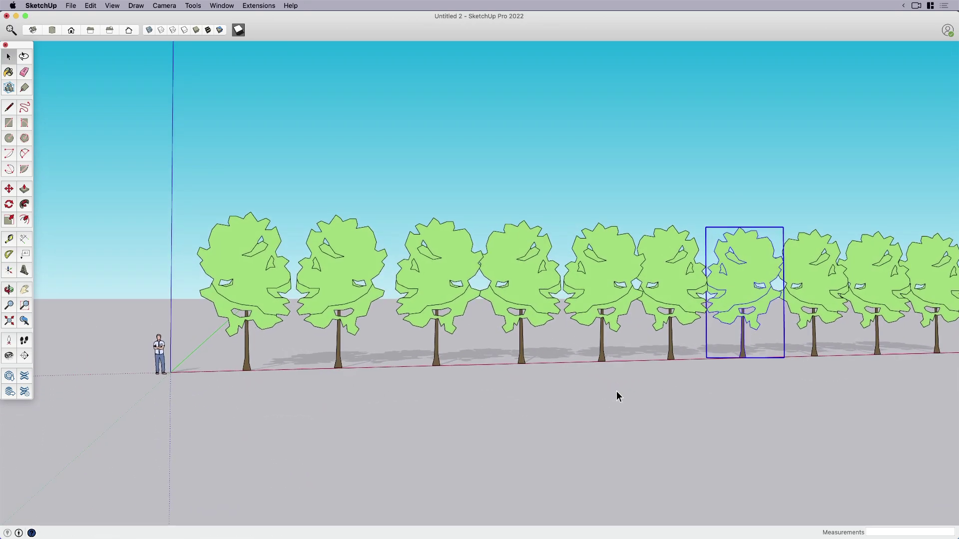
{"action": "middle_click_drag", "start_coordinate": [661, 428], "coordinate": [630, 431], "text": "shift"}
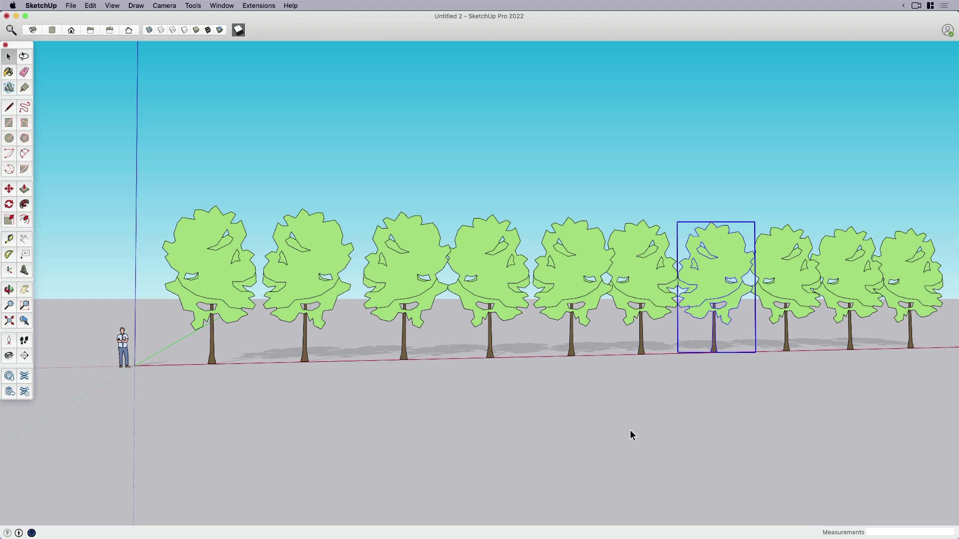
{"action": "middle_click_drag", "start_coordinate": [628, 433], "coordinate": [471, 429], "text": "shift"}
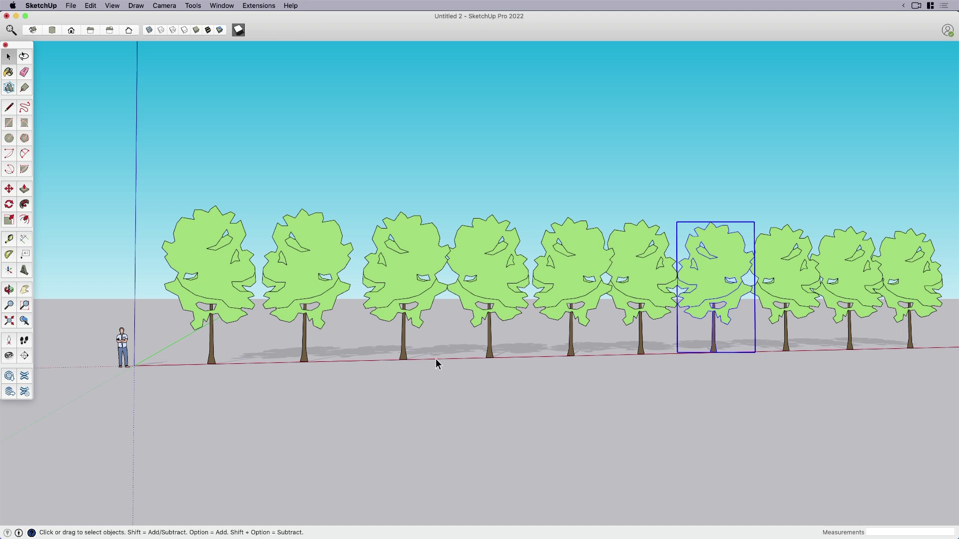
Inside the third tree's component, squash all geometry from the top to 0.75 height
{"action": "left_click", "coordinate": [406, 299]}
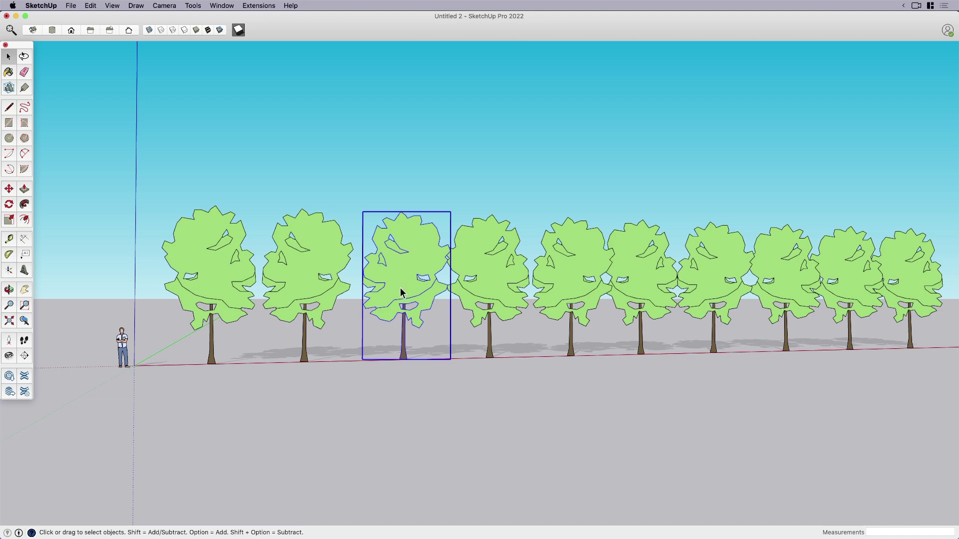
{"action": "double_click", "coordinate": [400, 289]}
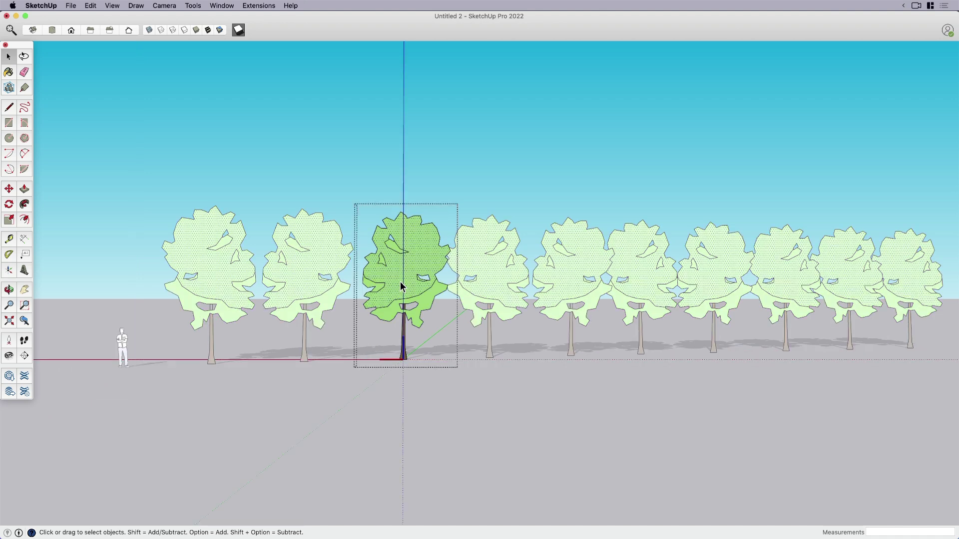
{"action": "triple_click", "coordinate": [400, 281]}
{"action": "key", "text": "s"}
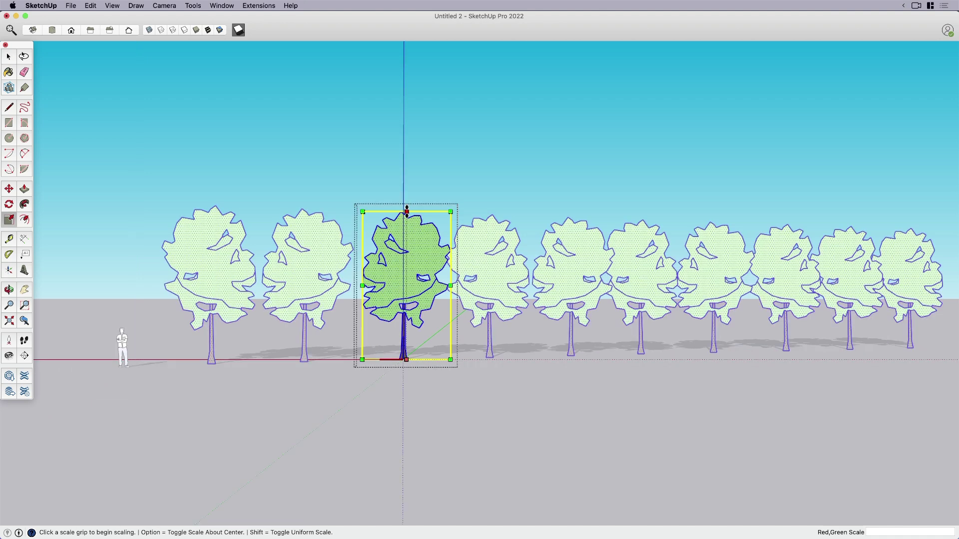
{"action": "left_click", "coordinate": [407, 205]}
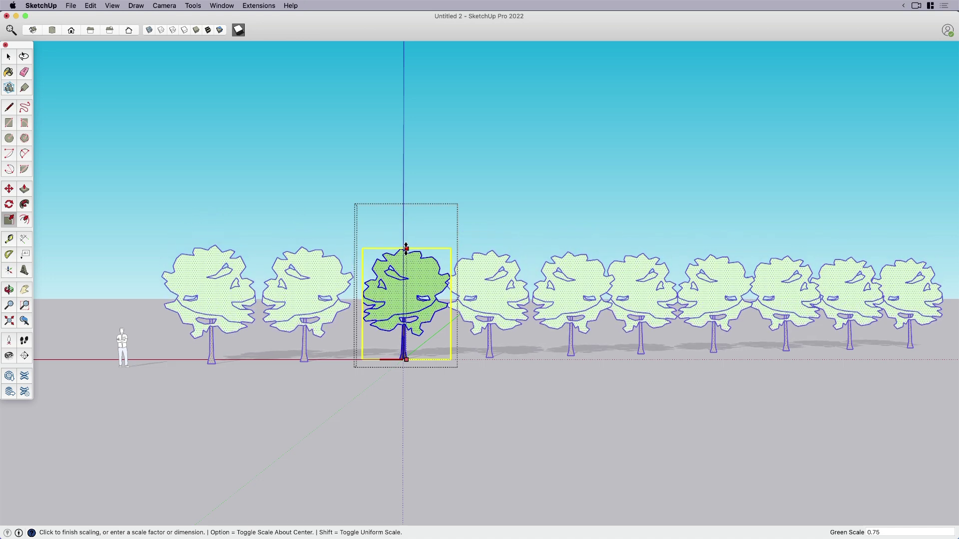
{"action": "left_click", "coordinate": [406, 248]}
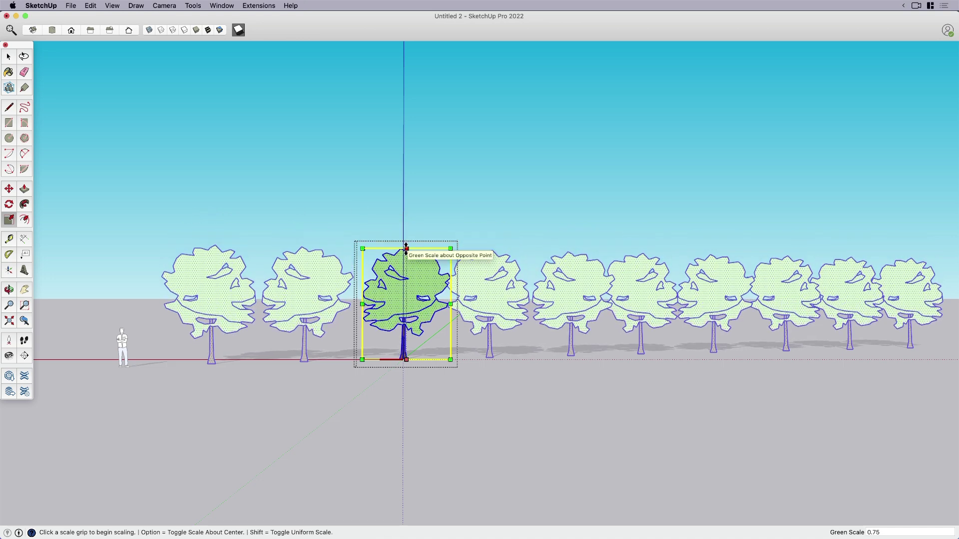
Undo the 0.75 vertical squash and leave the component's editing mode
{"action": "key", "text": "super+z"}
{"action": "key", "text": "space"}
{"action": "left_click", "coordinate": [457, 413]}
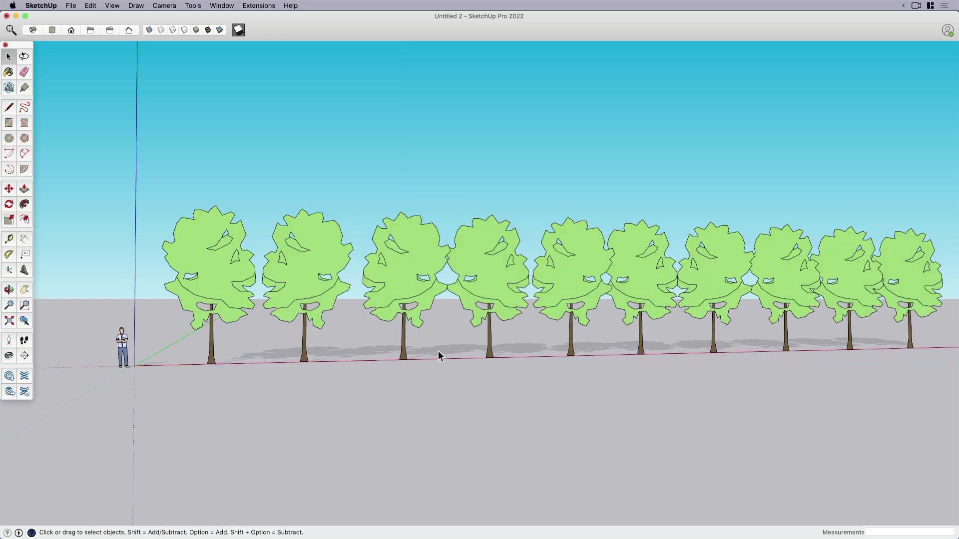
{"action": "left_click", "coordinate": [406, 283]}
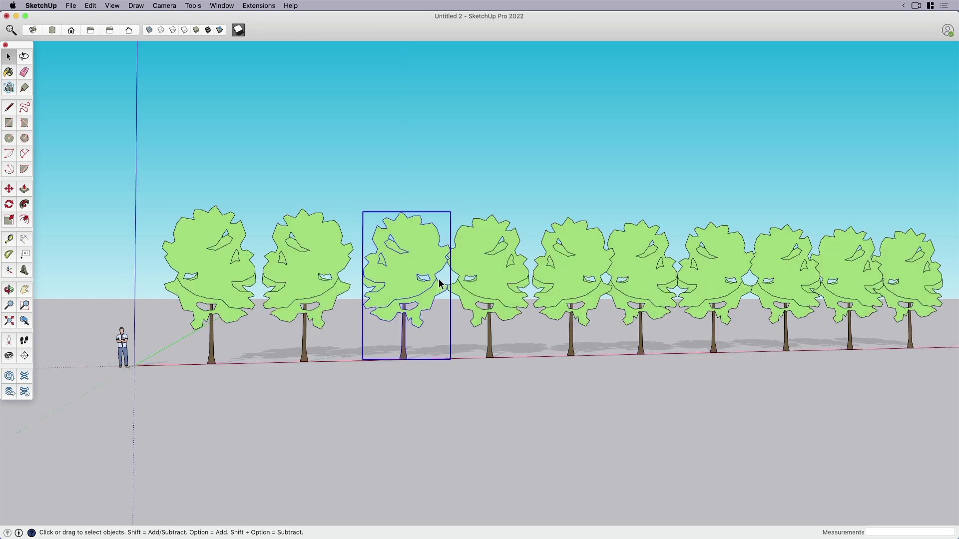
{"action": "key", "text": "s"}
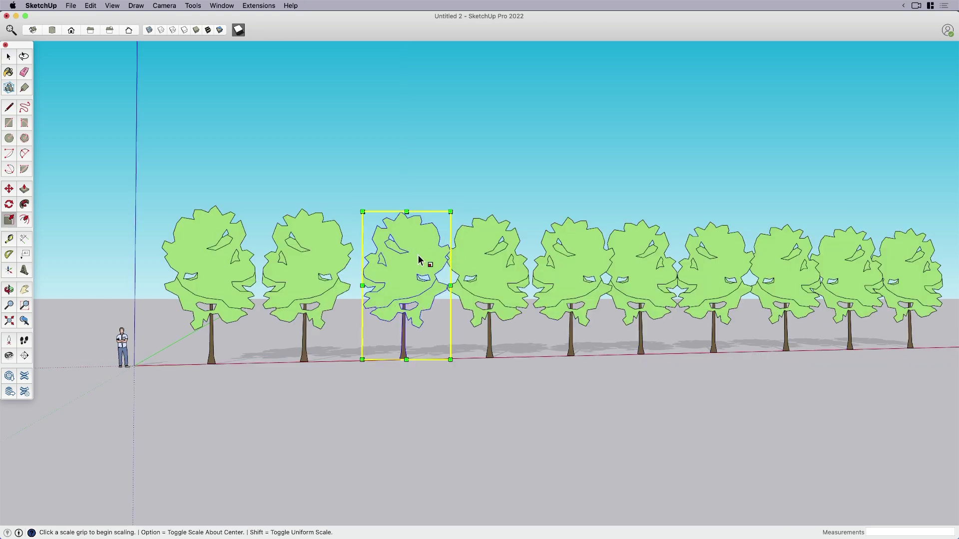
{"action": "key", "text": "space"}
{"action": "left_click", "coordinate": [414, 411]}
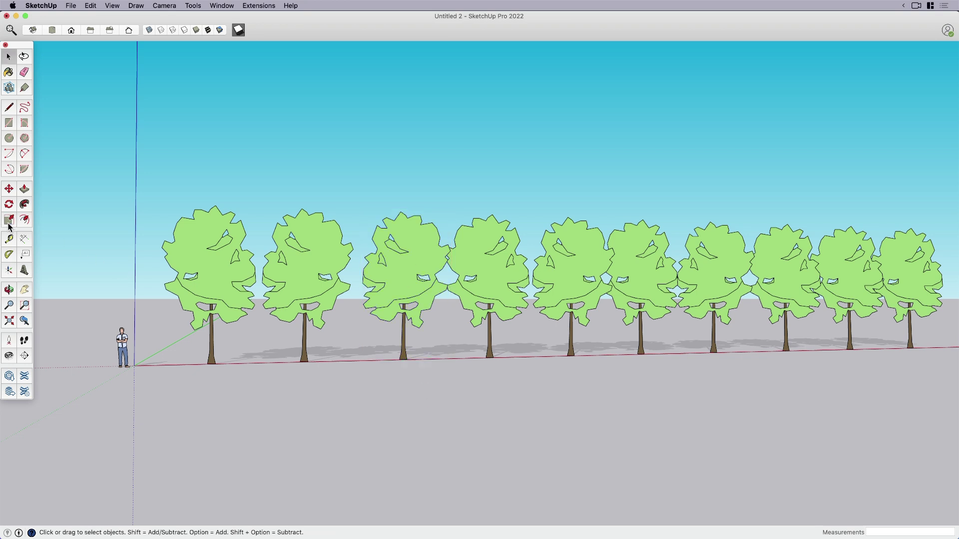
{"action": "left_click", "coordinate": [10, 223]}
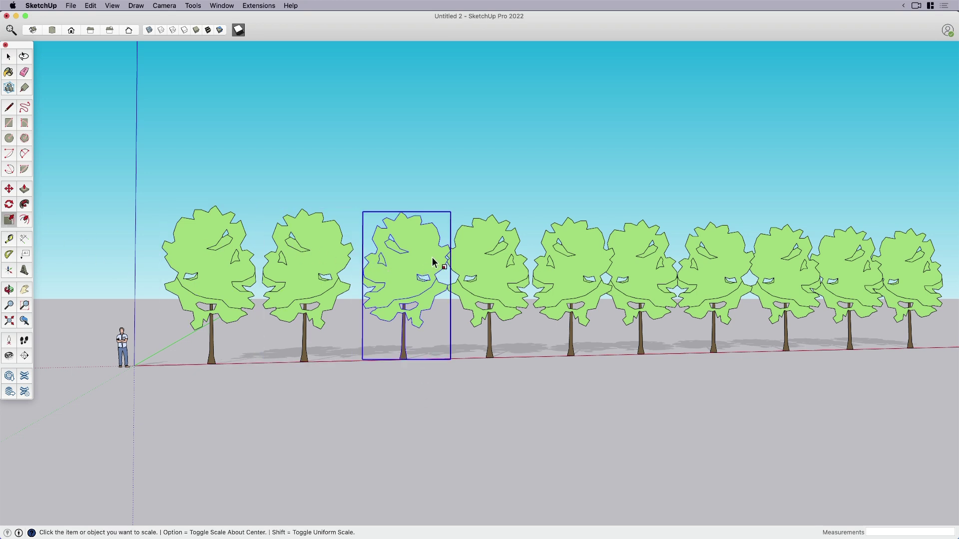
{"action": "key", "text": "space"}
Enlarge the third tree slightly with a uniform corner scale
{"action": "left_click", "coordinate": [429, 259]}
{"action": "key", "text": "s"}
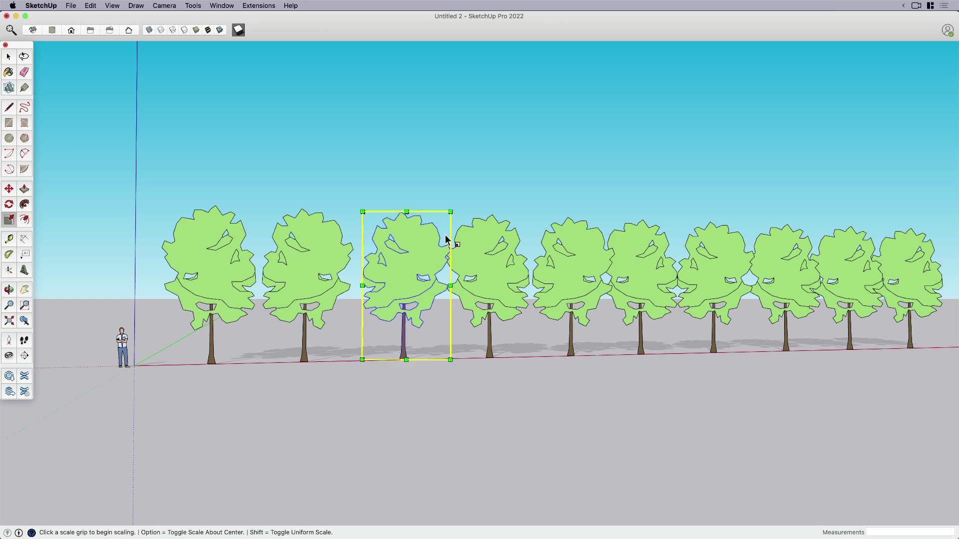
{"action": "left_click", "coordinate": [450, 211]}
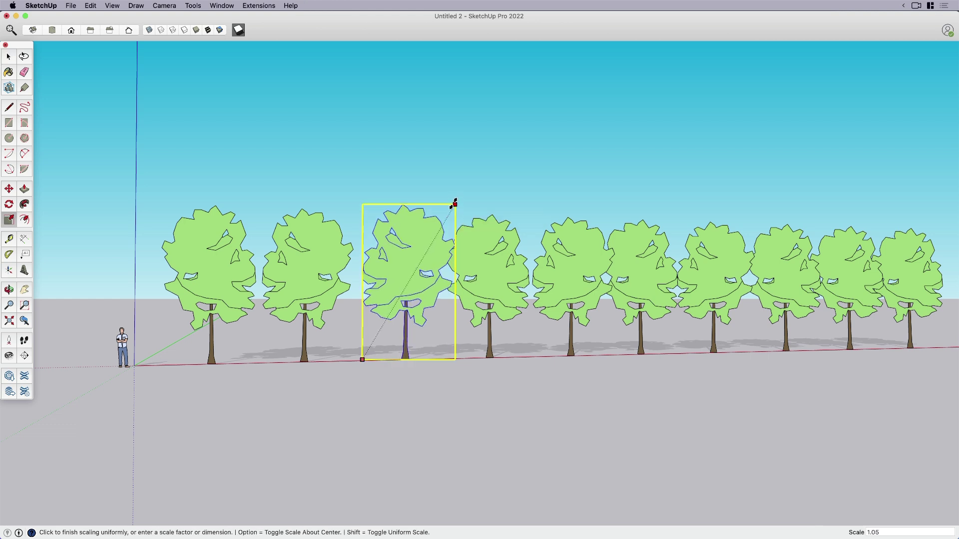
{"action": "key", "text": "space"}
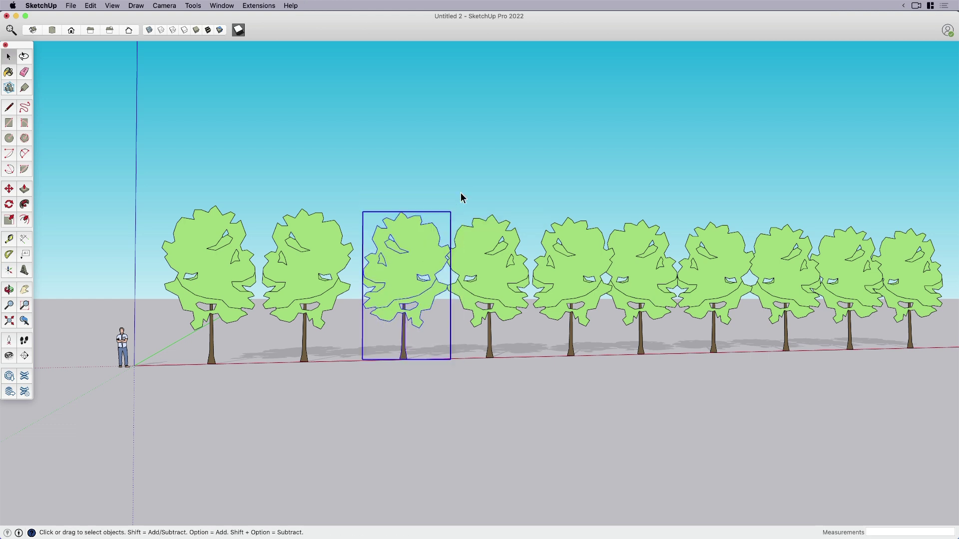
{"action": "key", "text": "h"}
{"action": "left_click_drag", "start_coordinate": [507, 382], "coordinate": [480, 385]}
{"action": "key", "text": "space"}
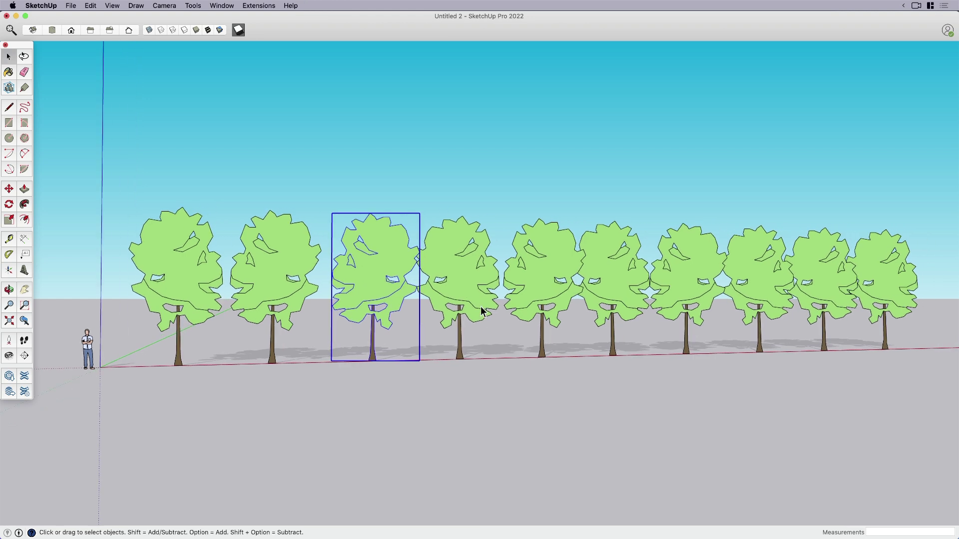
{"action": "key", "text": "s"}
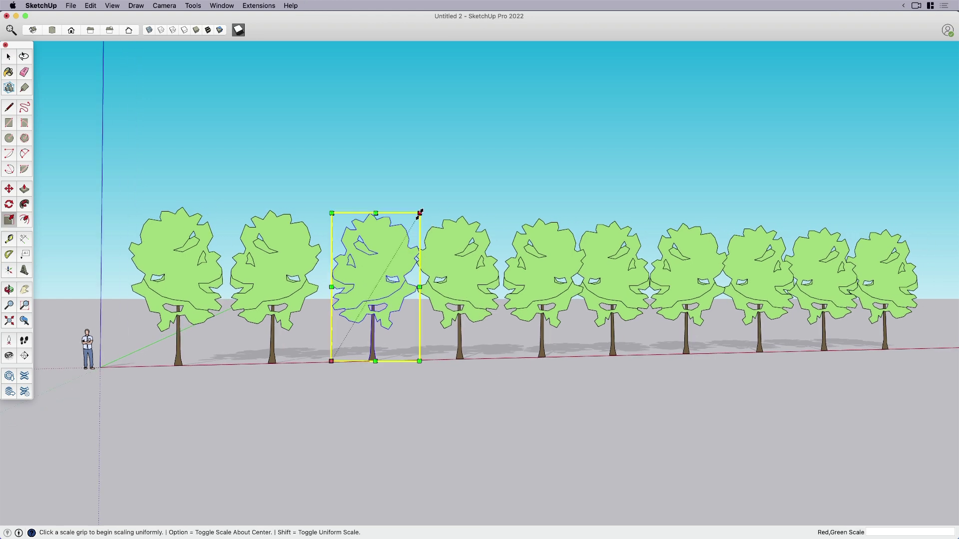
{"action": "left_click", "coordinate": [420, 214]}
{"action": "left_click", "coordinate": [423, 205]}
{"action": "key", "text": "space"}
Shrink the fourth tree uniformly to 0.95 and the sixth tree slightly
{"action": "left_click", "coordinate": [448, 249]}
{"action": "key", "text": "s"}
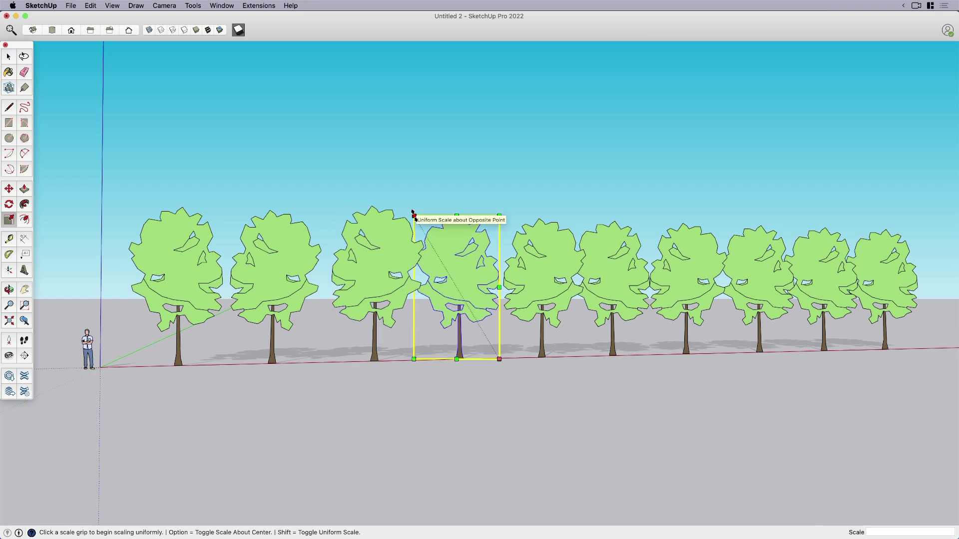
{"action": "left_click", "coordinate": [414, 216]}
{"action": "left_click", "coordinate": [419, 223]}
{"action": "key", "text": "space"}
{"action": "left_click", "coordinate": [600, 272]}
{"action": "key", "text": "s"}
{"action": "left_click", "coordinate": [570, 221]}
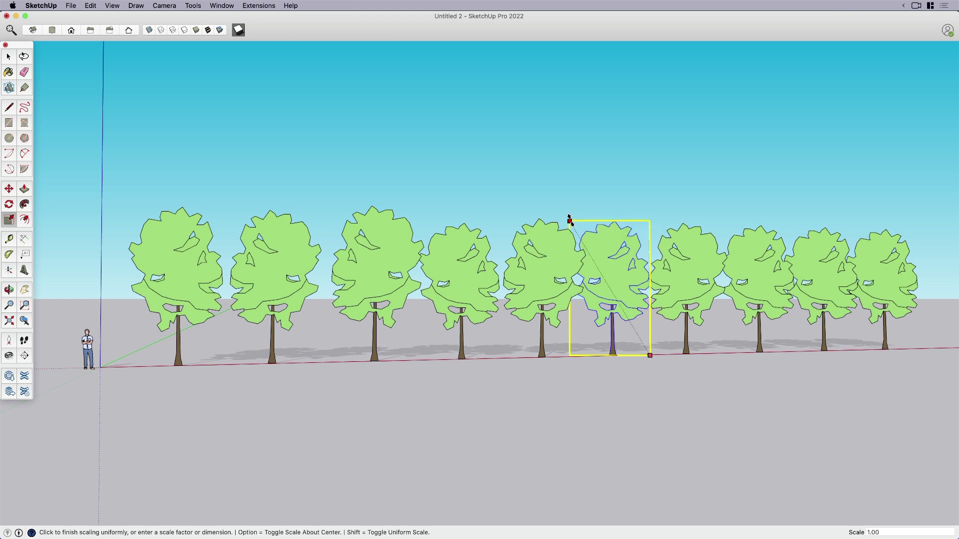
{"action": "left_click", "coordinate": [576, 230]}
{"action": "key", "text": "space"}
Enlarge the seventh tree slightly with a uniform scale
{"action": "left_click", "coordinate": [668, 270]}
{"action": "key", "text": "s"}
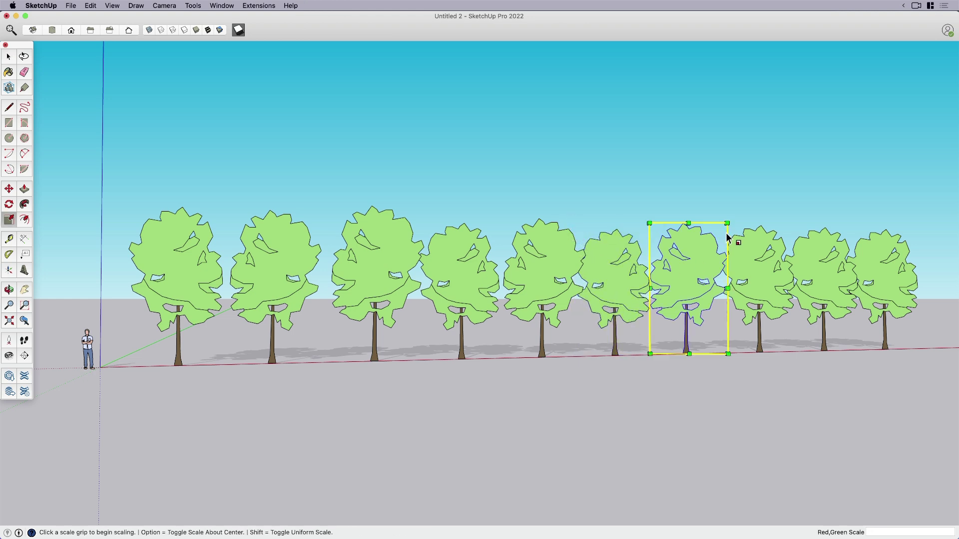
{"action": "left_click", "coordinate": [727, 220]}
{"action": "left_click", "coordinate": [733, 215]}
{"action": "key", "text": "space"}
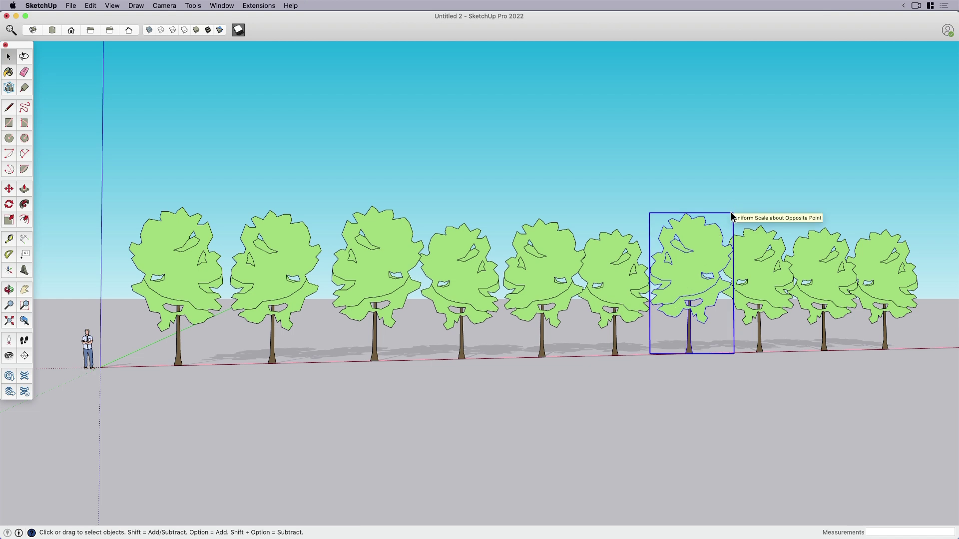
{"action": "left_click", "coordinate": [633, 374]}
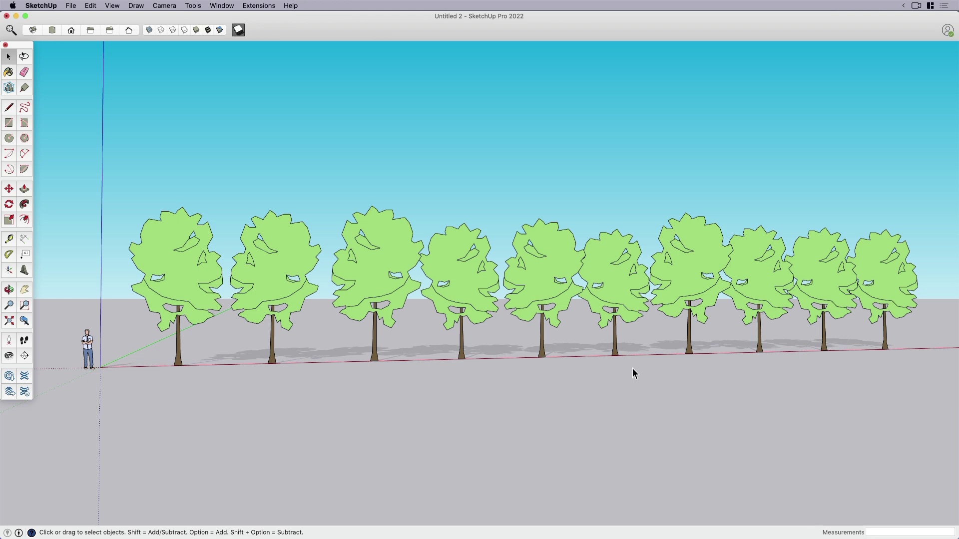
Widen the sixth tree to about 1.39, stretch it taller, then narrow it again
{"action": "left_click", "coordinate": [614, 305]}
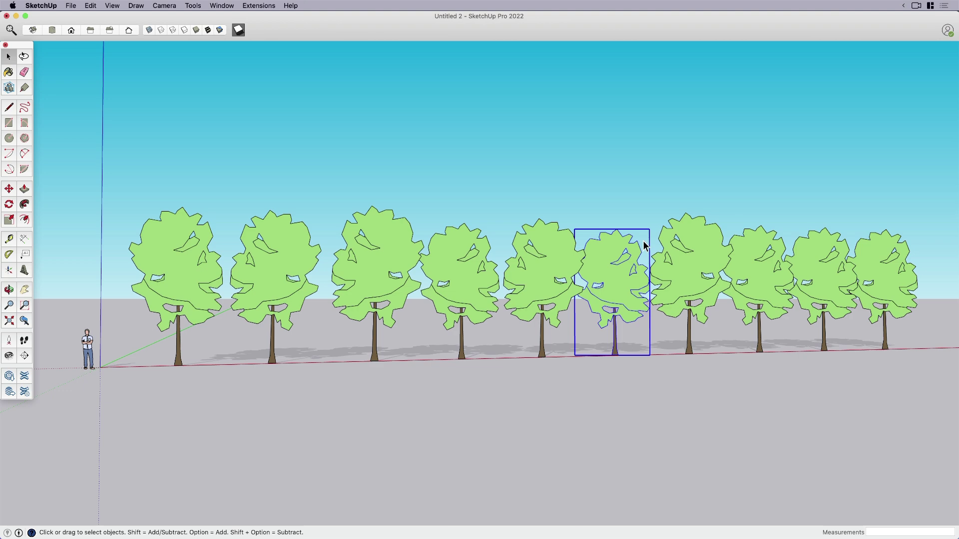
{"action": "middle_click_drag", "start_coordinate": [648, 316], "coordinate": [676, 346]}
{"action": "scroll", "coordinate": [777, 310], "scroll_direction": "up", "scroll_amount": 5}
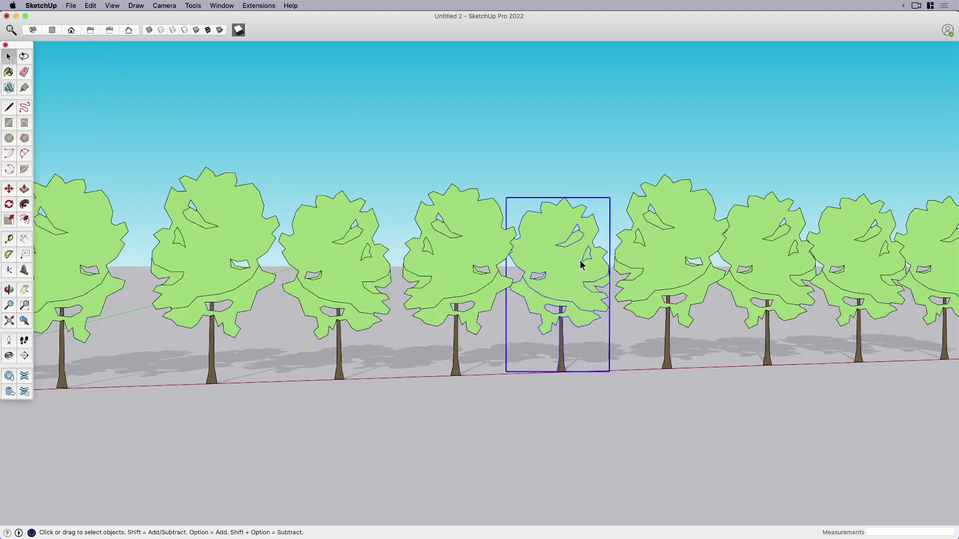
{"action": "key", "text": "s"}
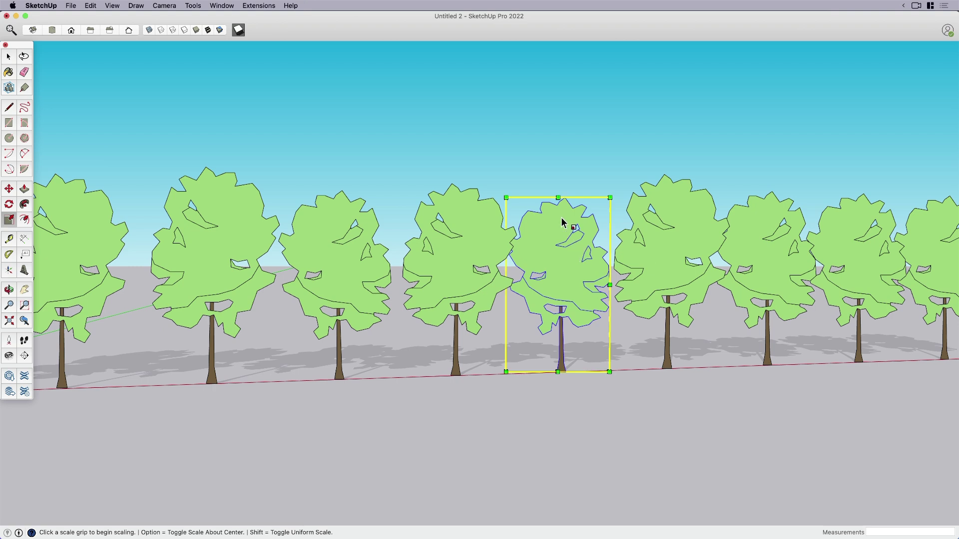
{"action": "left_click", "coordinate": [610, 285]}
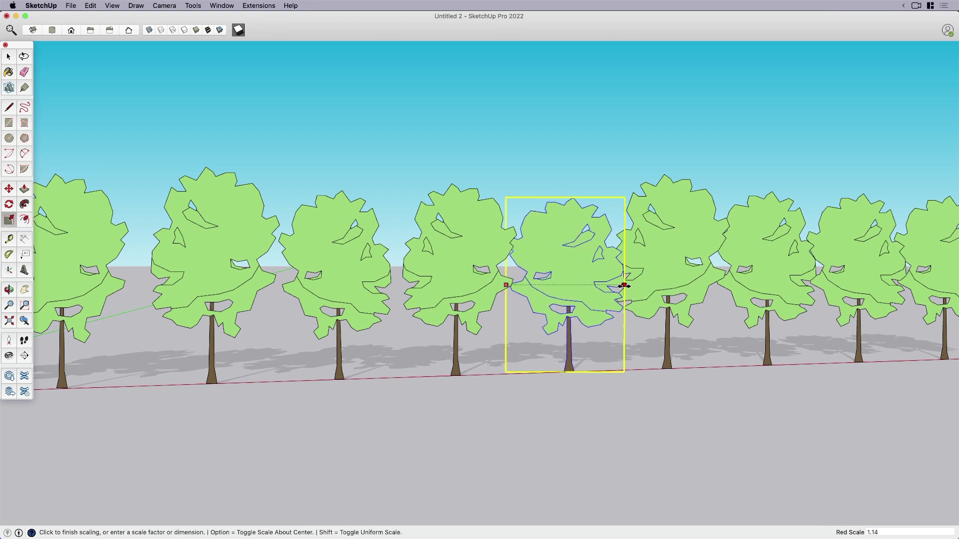
{"action": "left_click", "coordinate": [650, 286]}
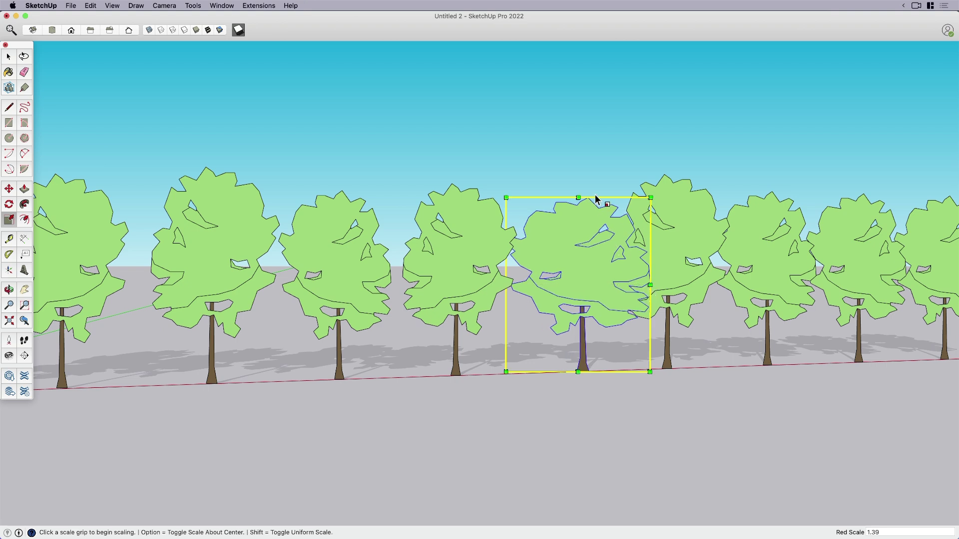
{"action": "left_click", "coordinate": [578, 197]}
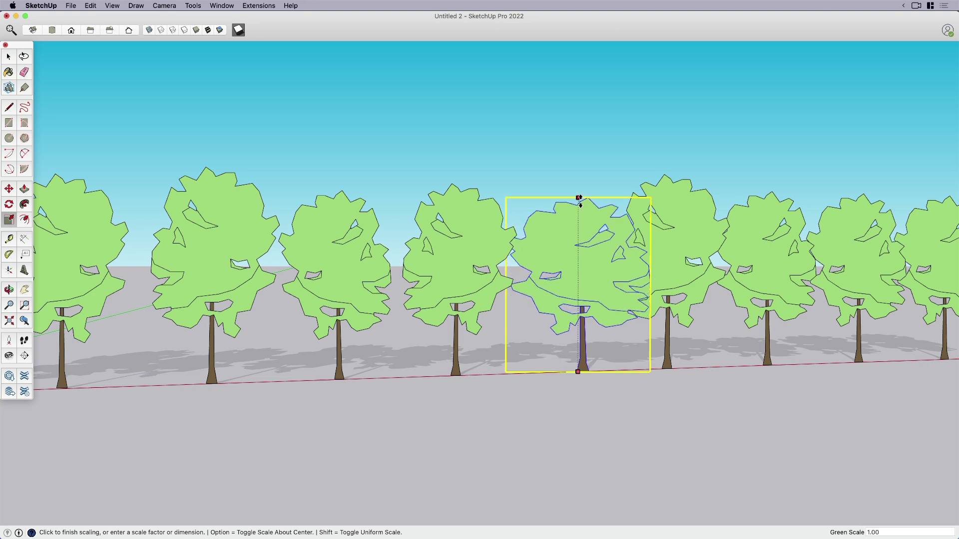
{"action": "left_click", "coordinate": [579, 201]}
{"action": "left_click", "coordinate": [579, 196]}
{"action": "left_click", "coordinate": [586, 146]}
{"action": "left_click", "coordinate": [650, 259]}
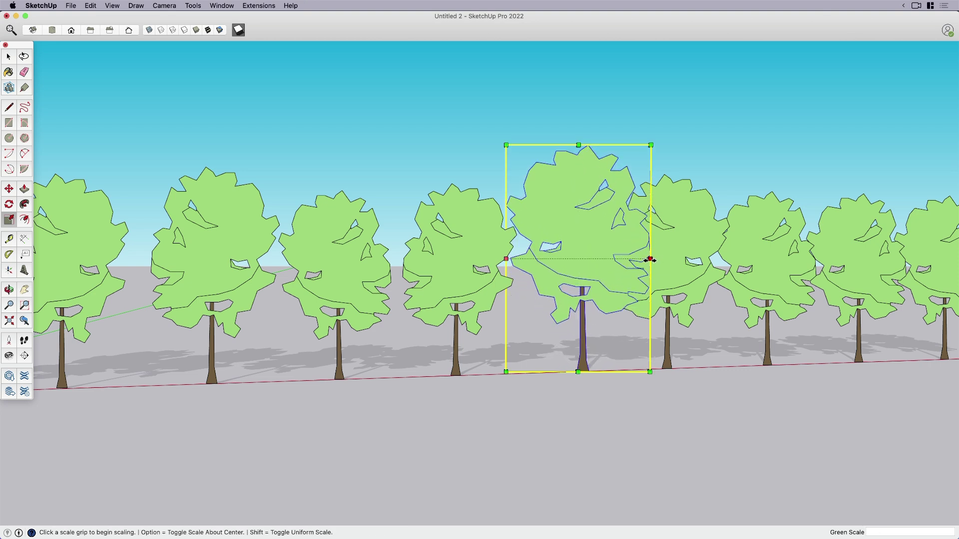
{"action": "left_click", "coordinate": [620, 265]}
{"action": "key", "text": "space"}
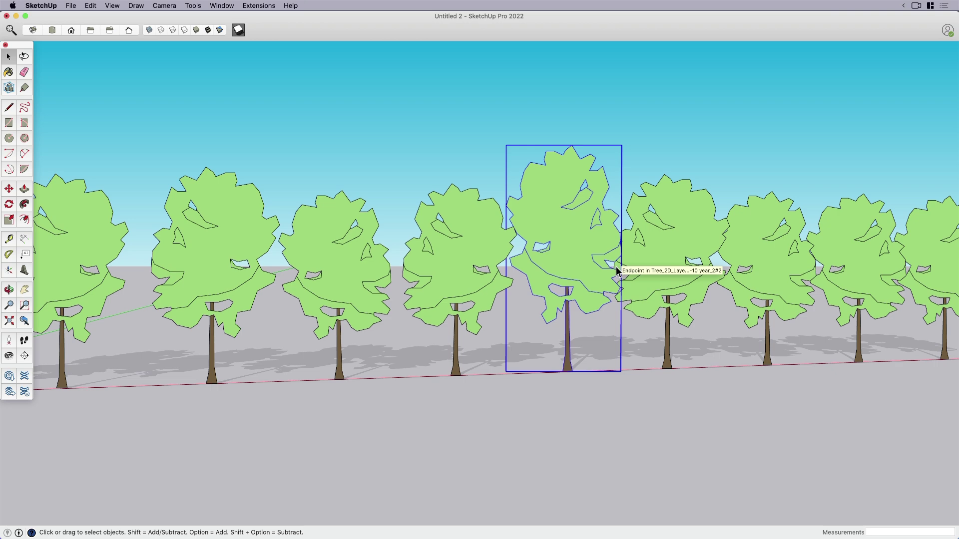
Shorten the fourth tree to 0.88 height and stretch the third to 1.14
{"action": "scroll", "coordinate": [617, 271], "scroll_direction": "down", "scroll_amount": 5}
{"action": "left_click", "coordinate": [444, 291]}
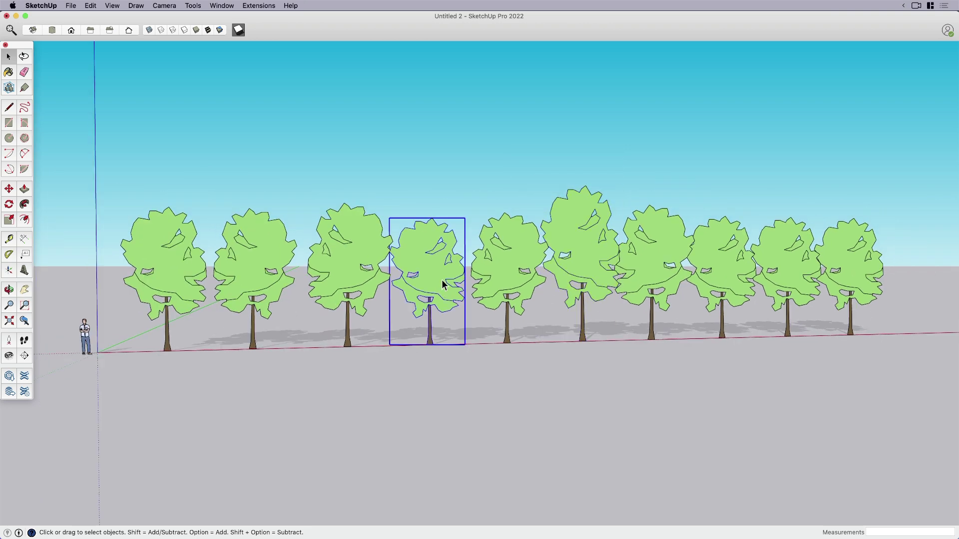
{"action": "key", "text": "s"}
{"action": "left_click", "coordinate": [427, 219]}
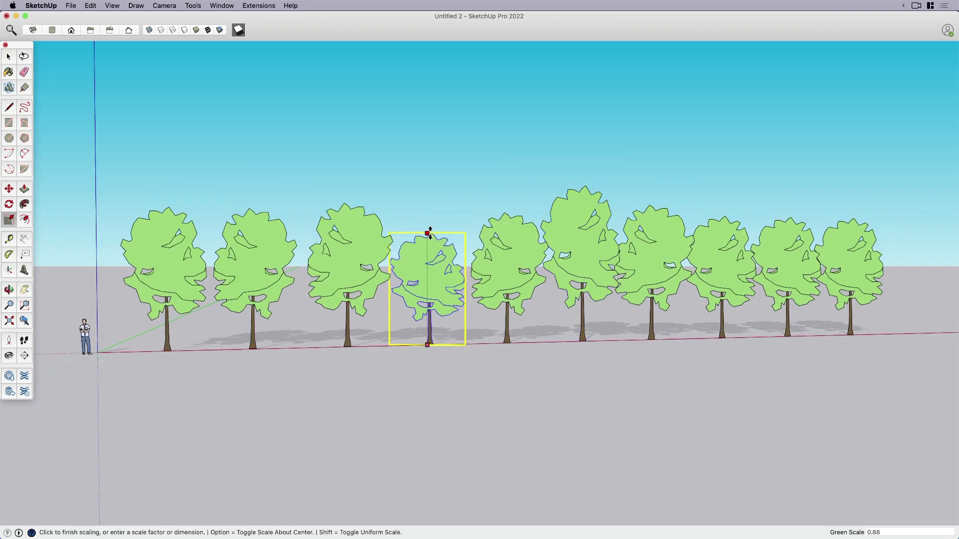
{"action": "left_click", "coordinate": [430, 234]}
{"action": "key", "text": "space"}
{"action": "left_click", "coordinate": [352, 243]}
{"action": "key", "text": "s"}
{"action": "left_click", "coordinate": [349, 204]}
{"action": "left_click", "coordinate": [354, 188]}
{"action": "key", "text": "space"}
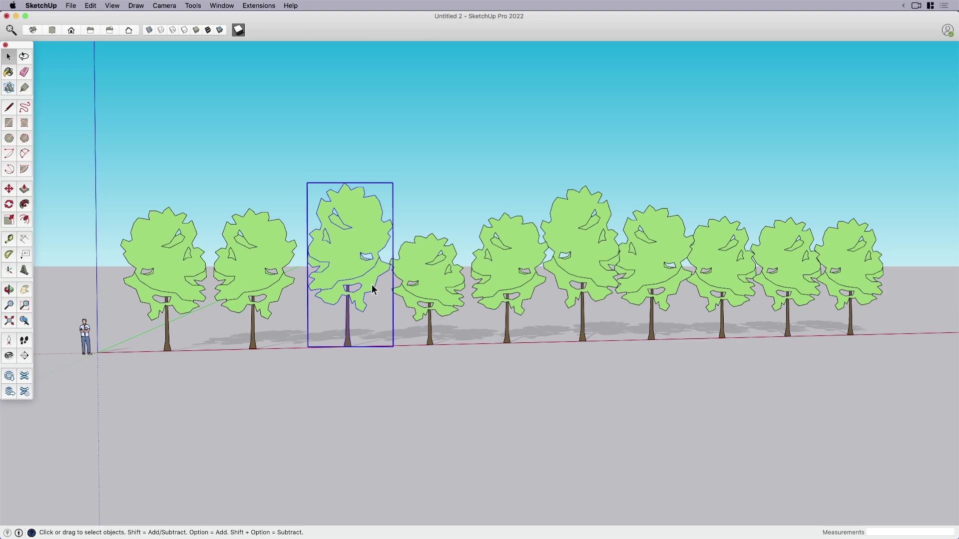
Inside the tree component, draw a freehand loop on the canopy and delete its face
{"action": "double_click", "coordinate": [348, 270]}
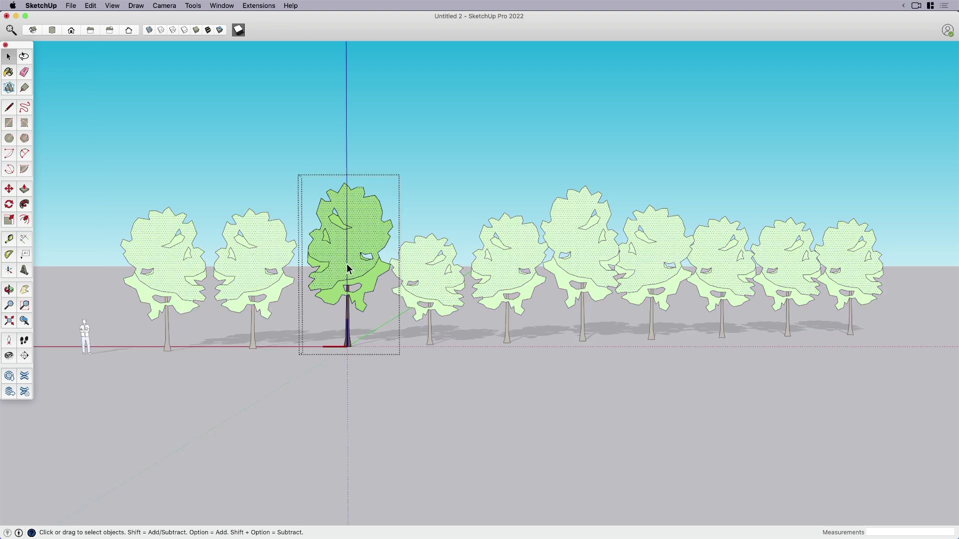
{"action": "scroll", "coordinate": [347, 266], "scroll_direction": "up", "scroll_amount": 3}
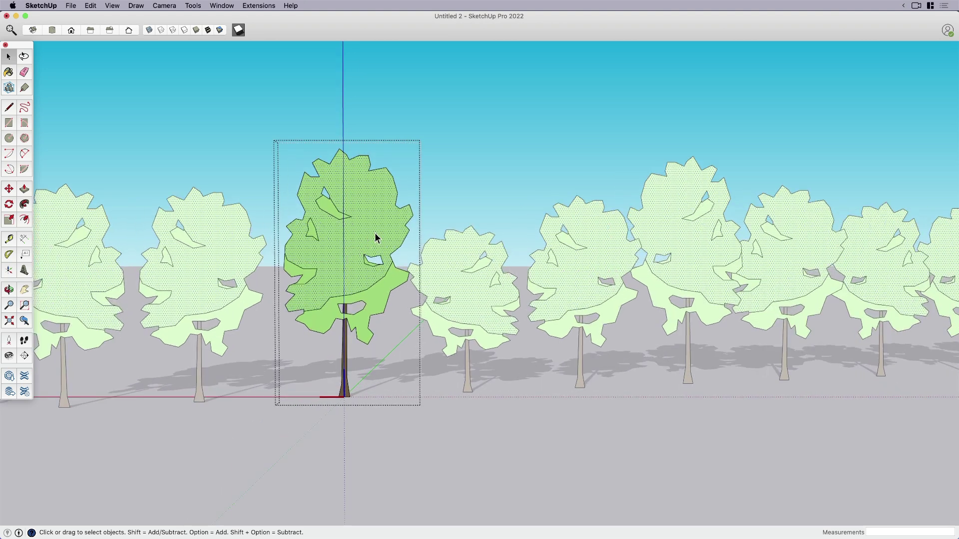
{"action": "scroll", "coordinate": [395, 220], "scroll_direction": "up", "scroll_amount": 2}
{"action": "key", "text": "f"}
{"action": "mouse_move", "coordinate": [385, 216]}
{"action": "left_mouse_down"}
{"action": "mouse_move", "coordinate": [379, 207]}
{"action": "mouse_move", "coordinate": [374, 216]}
{"action": "mouse_move", "coordinate": [381, 224]}
{"action": "mouse_move", "coordinate": [396, 220]}
{"action": "mouse_move", "coordinate": [385, 218]}
{"action": "left_mouse_up"}
{"action": "key", "text": "space"}
{"action": "left_click", "coordinate": [384, 221]}
{"action": "key", "text": "Delete"}
Close the component edit and orbit back to view the whole row
{"action": "scroll", "coordinate": [382, 221], "scroll_direction": "down", "scroll_amount": 1}
{"action": "scroll", "coordinate": [382, 225], "scroll_direction": "down", "scroll_amount": 1}
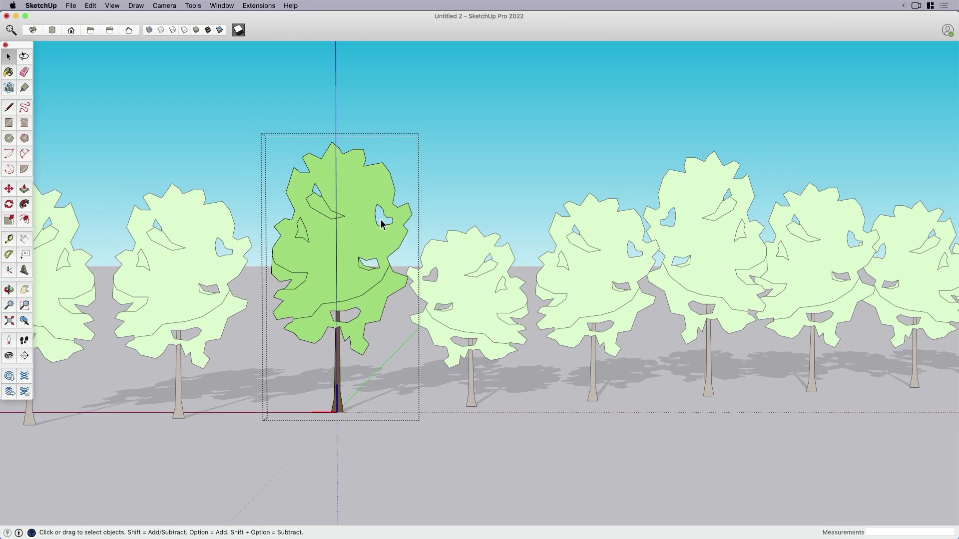
{"action": "scroll", "coordinate": [382, 225], "scroll_direction": "down", "scroll_amount": 3}
{"action": "scroll", "coordinate": [440, 352], "scroll_direction": "down", "scroll_amount": 1}
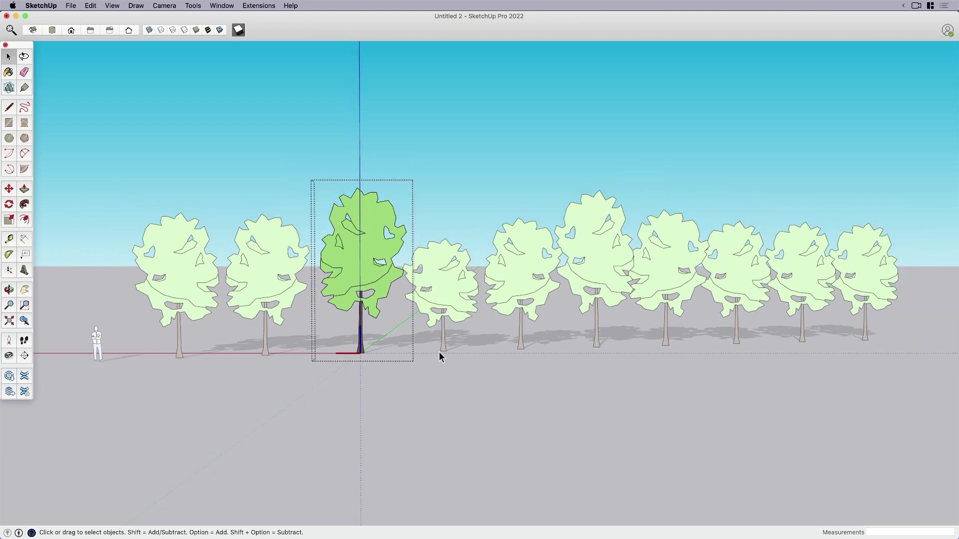
{"action": "left_click", "coordinate": [490, 378]}
{"action": "middle_click_drag", "start_coordinate": [490, 378], "coordinate": [566, 356]}
{"action": "scroll", "coordinate": [278, 337], "scroll_direction": "up", "scroll_amount": 2}
Scale the fourth tree up uniformly by about 1.17, then recentre the row in view
{"action": "middle_click_drag", "start_coordinate": [278, 336], "coordinate": [485, 312]}
{"action": "left_click", "coordinate": [484, 313]}
{"action": "key", "text": "s"}
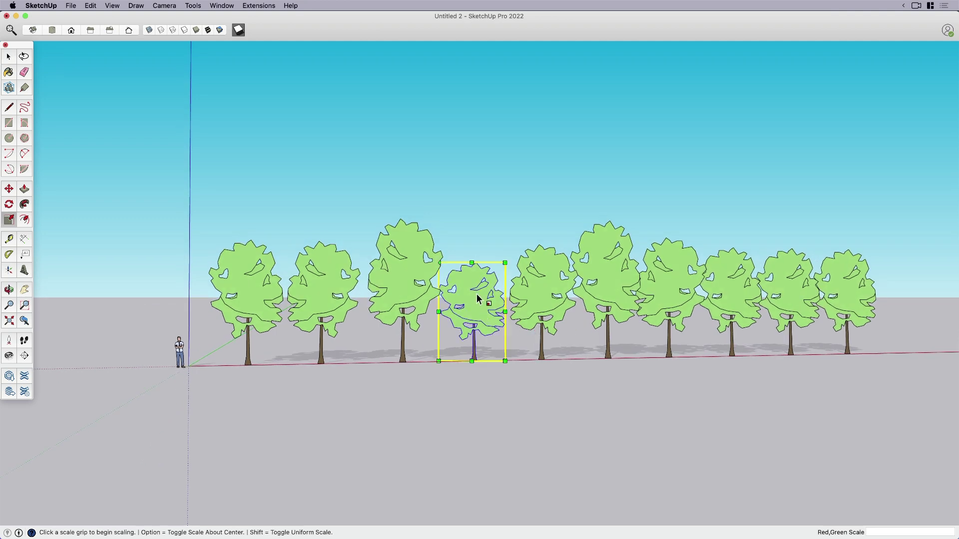
{"action": "left_click", "coordinate": [505, 263]}
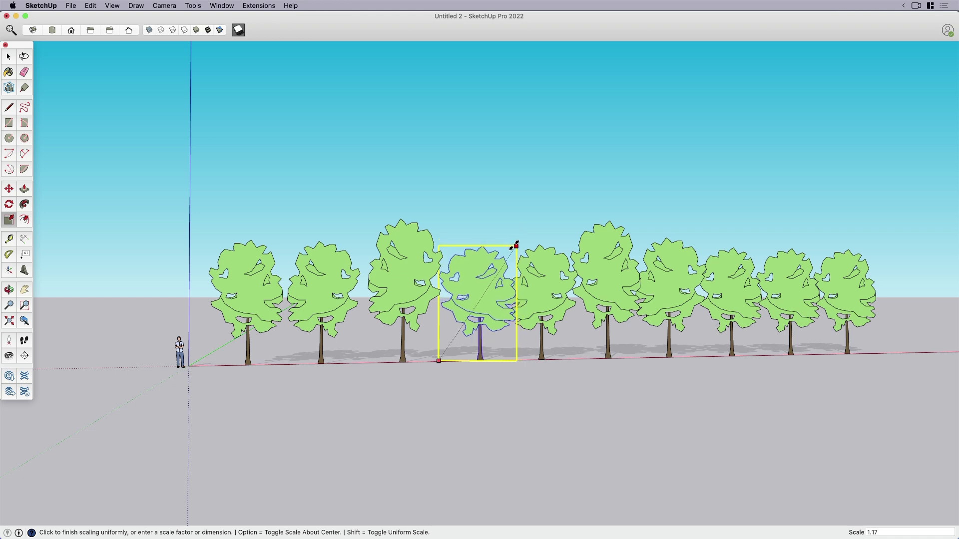
{"action": "left_click", "coordinate": [516, 246]}
{"action": "key", "text": "space"}
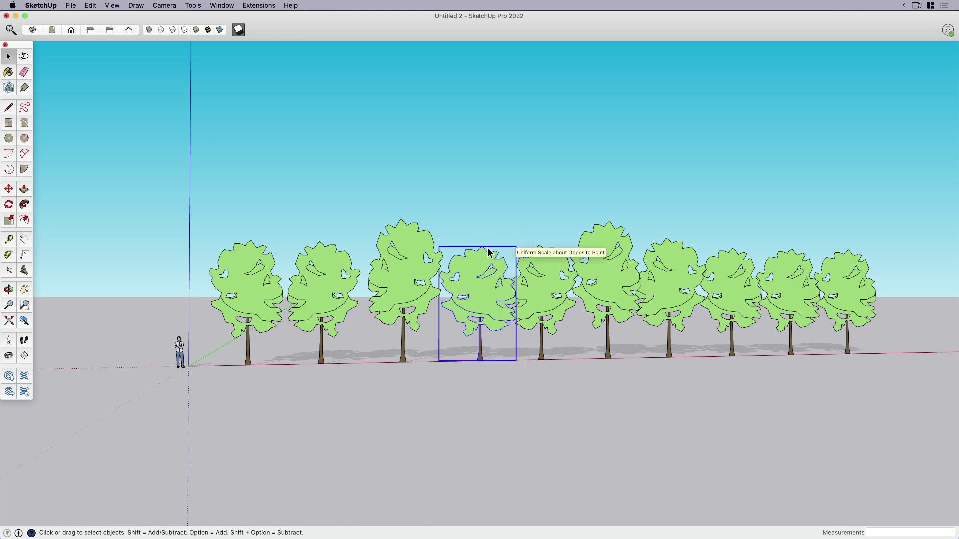
{"action": "left_click", "coordinate": [507, 387]}
{"action": "key", "text": "h"}
{"action": "left_click_drag", "start_coordinate": [507, 388], "coordinate": [575, 395]}
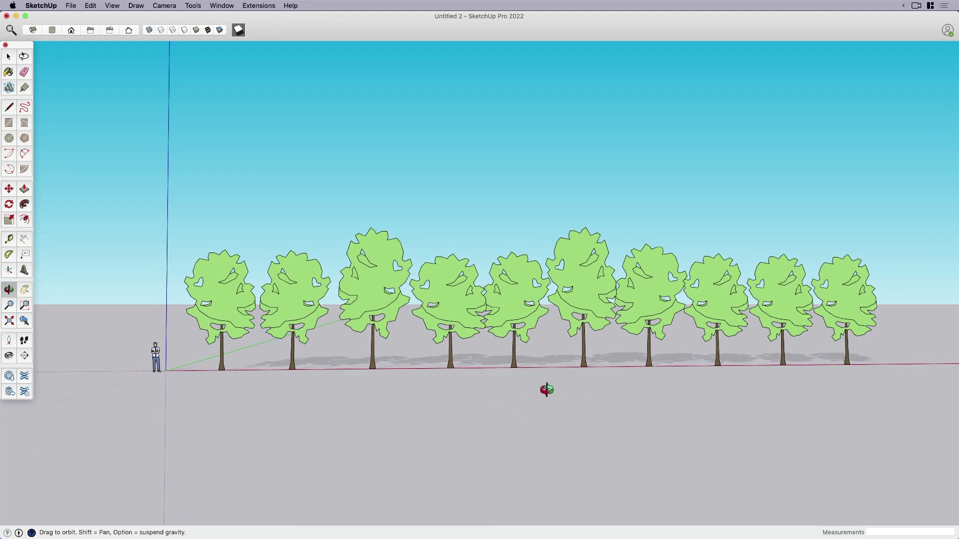
Switch back to the Select tool
{"action": "key", "text": "space"}
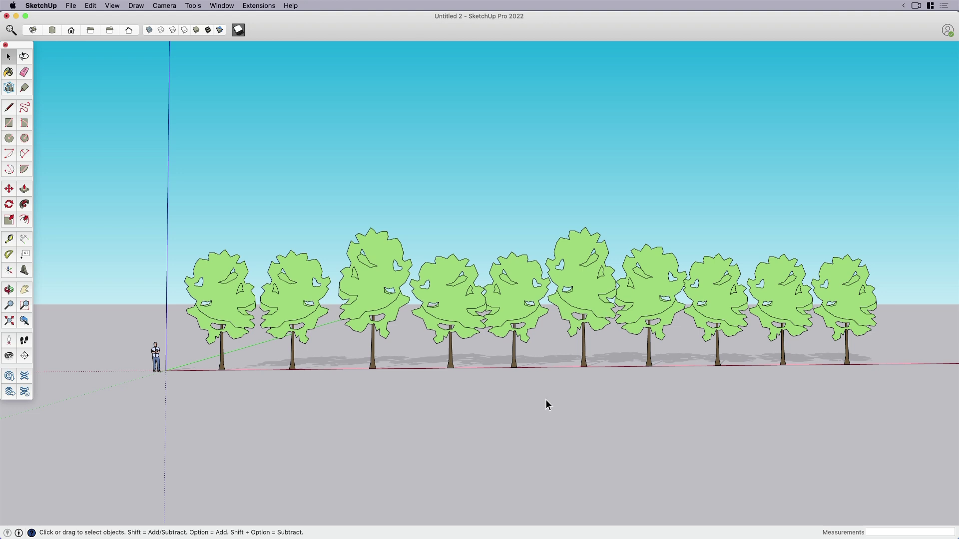
{"action": "key", "text": "b"}
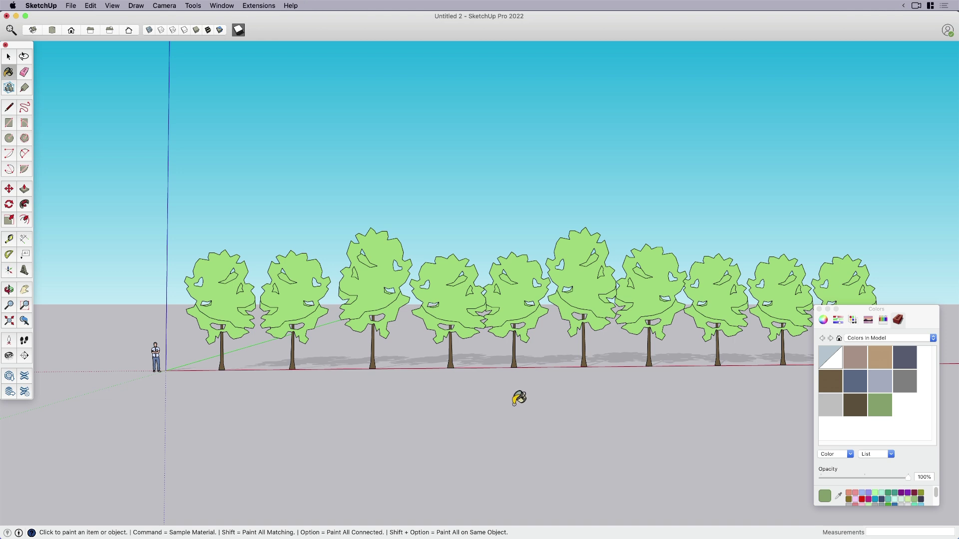
{"action": "key", "text": "super"}
{"action": "left_click", "coordinate": [514, 296], "text": "super"}
{"action": "right_click", "coordinate": [875, 404]}
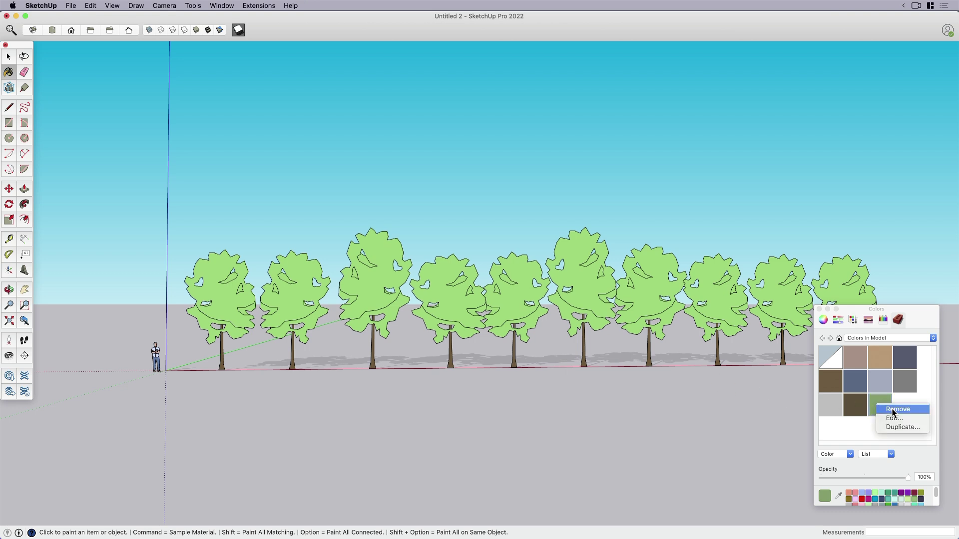
{"action": "left_click", "coordinate": [892, 409]}
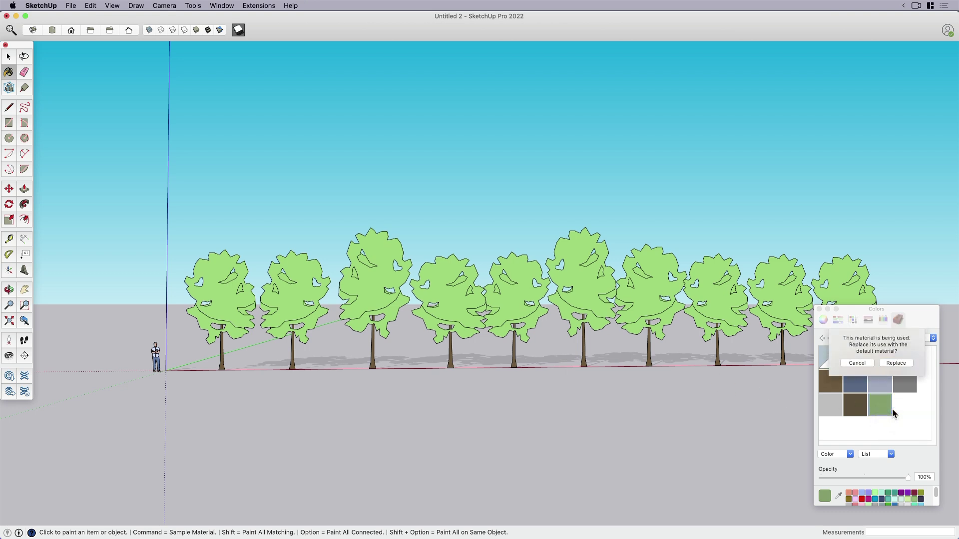
{"action": "left_click", "coordinate": [891, 363]}
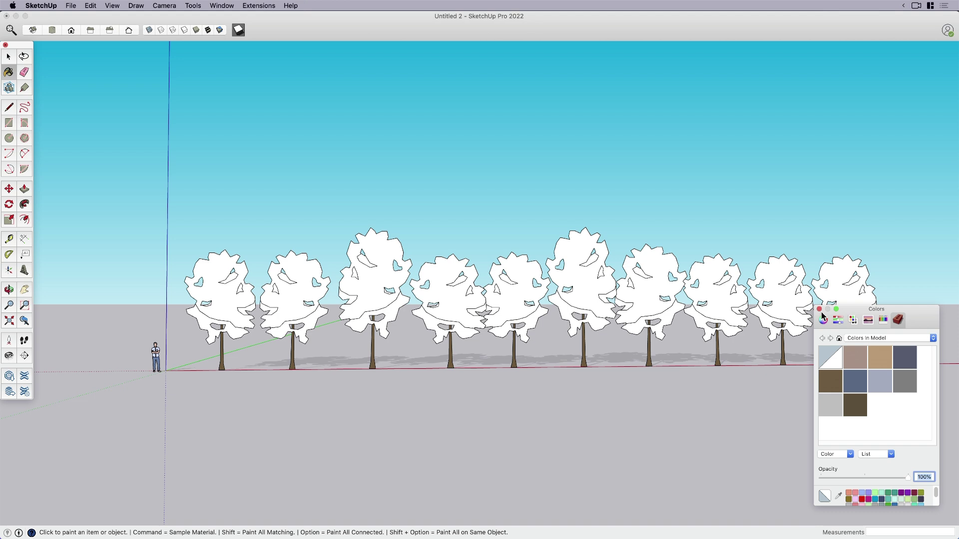
{"action": "left_click", "coordinate": [785, 327]}
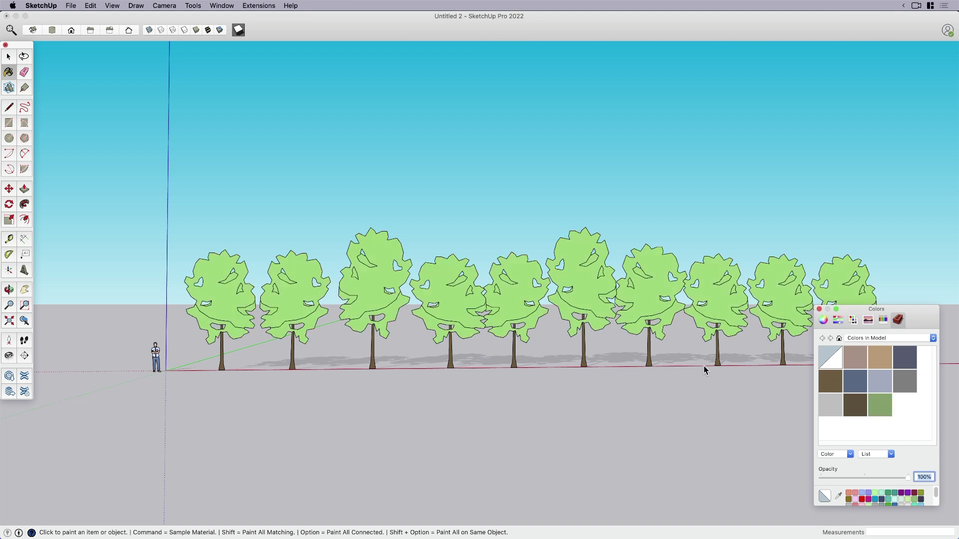
Edit the sixth tree's component, try a mid green from the Color Wheel on its foliage, then undo
{"action": "key", "text": "space"}
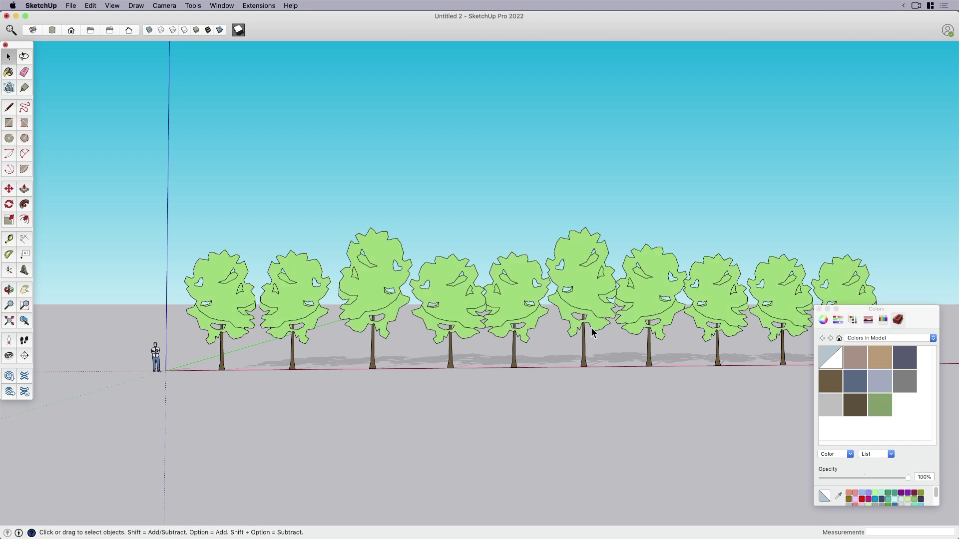
{"action": "double_click", "coordinate": [585, 297]}
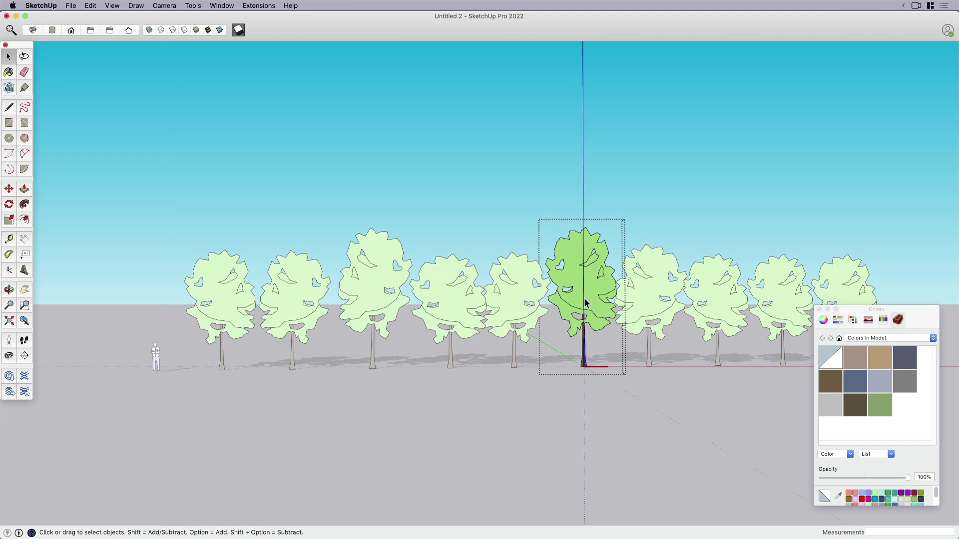
{"action": "left_click", "coordinate": [883, 320]}
{"action": "left_click", "coordinate": [823, 320]}
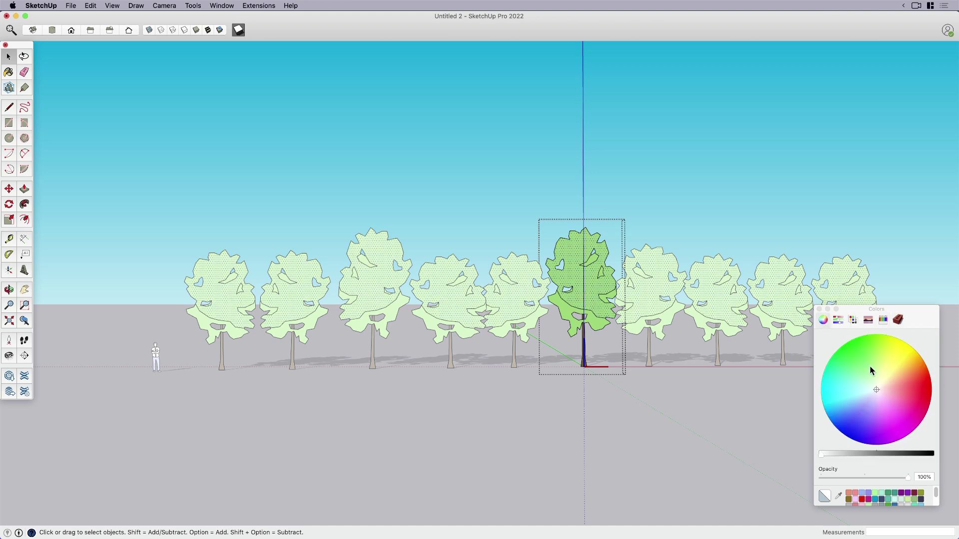
{"action": "left_click", "coordinate": [871, 356]}
{"action": "left_click", "coordinate": [871, 453]}
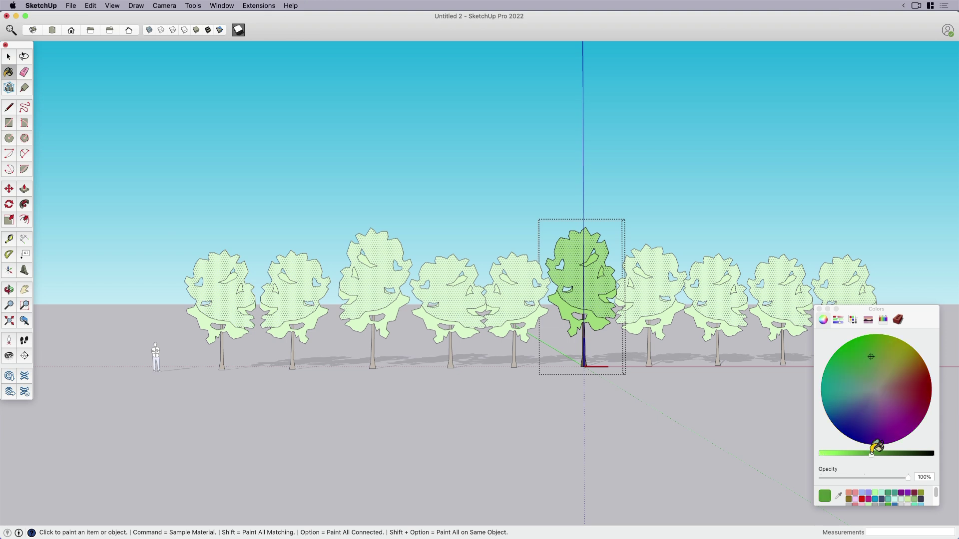
{"action": "left_click", "coordinate": [593, 285]}
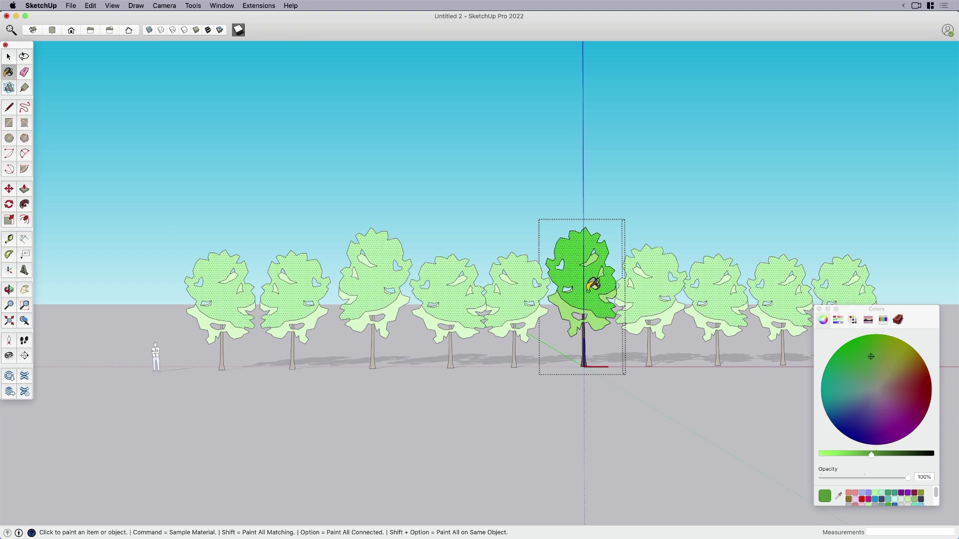
{"action": "key", "text": "space"}
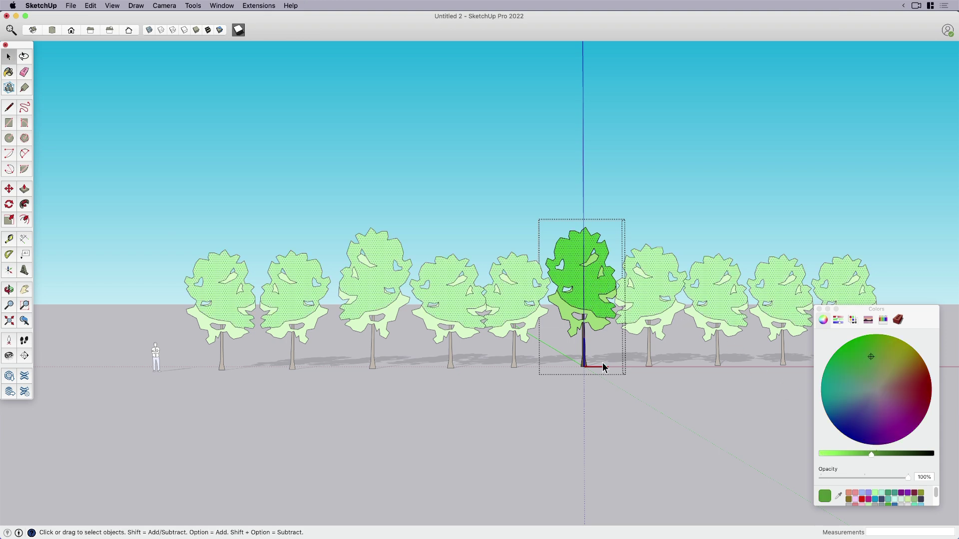
{"action": "key", "text": "super+z"}
Remove the green material, replacing it with the default, and exit the tree component
{"action": "left_click", "coordinate": [898, 320]}
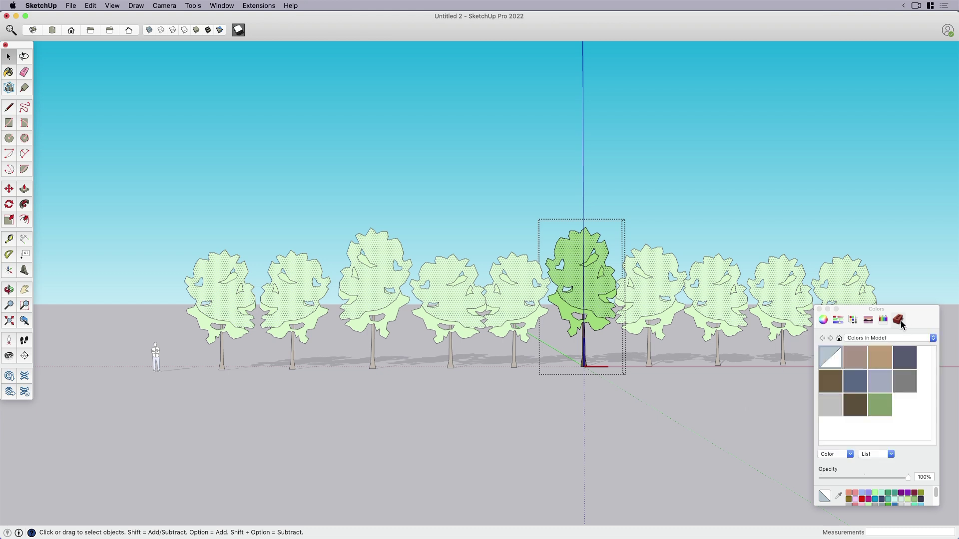
{"action": "right_click", "coordinate": [882, 405]}
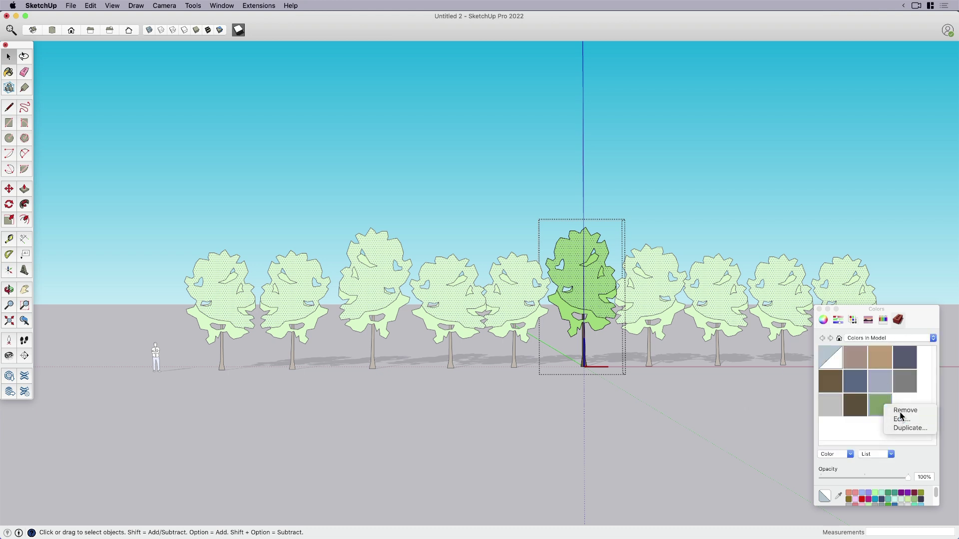
{"action": "left_click", "coordinate": [901, 411]}
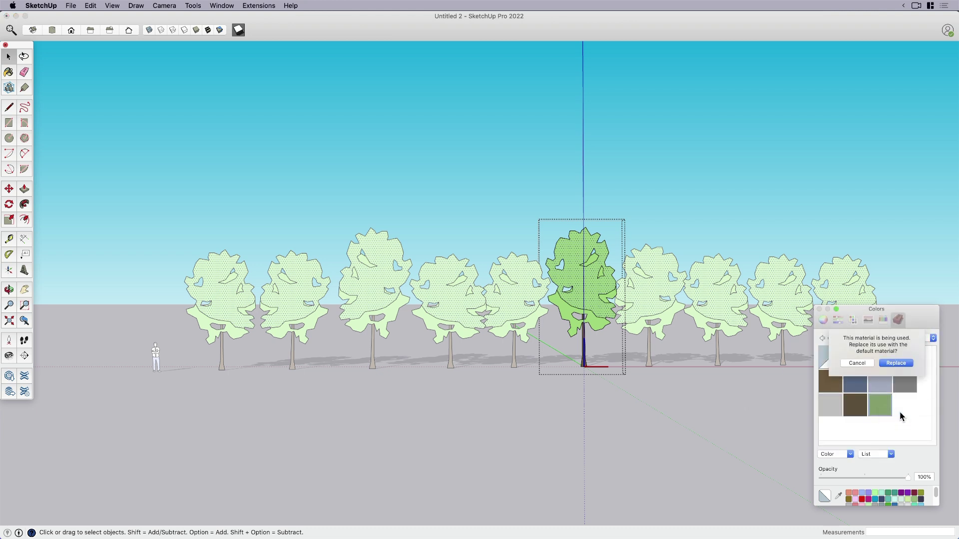
{"action": "left_click", "coordinate": [896, 363]}
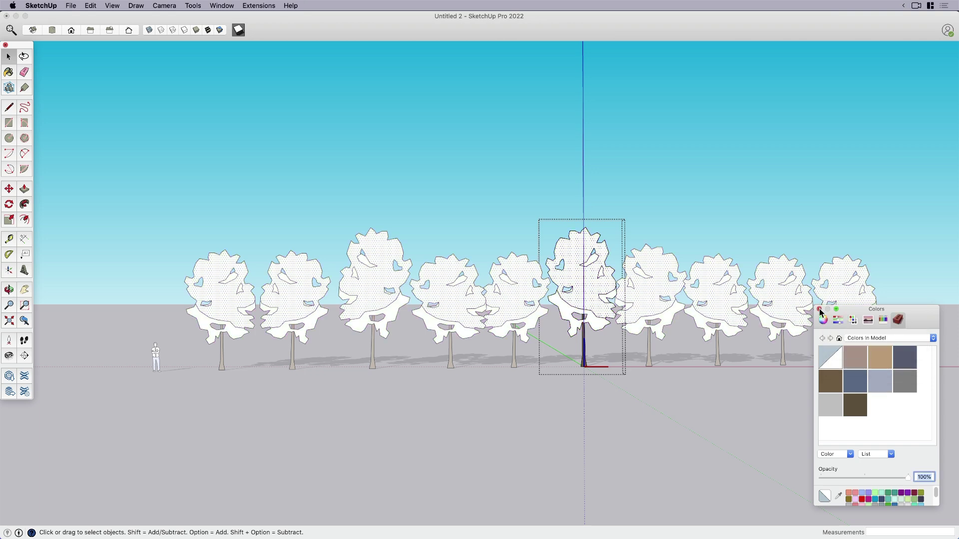
{"action": "left_click", "coordinate": [819, 309]}
{"action": "left_click", "coordinate": [729, 418]}
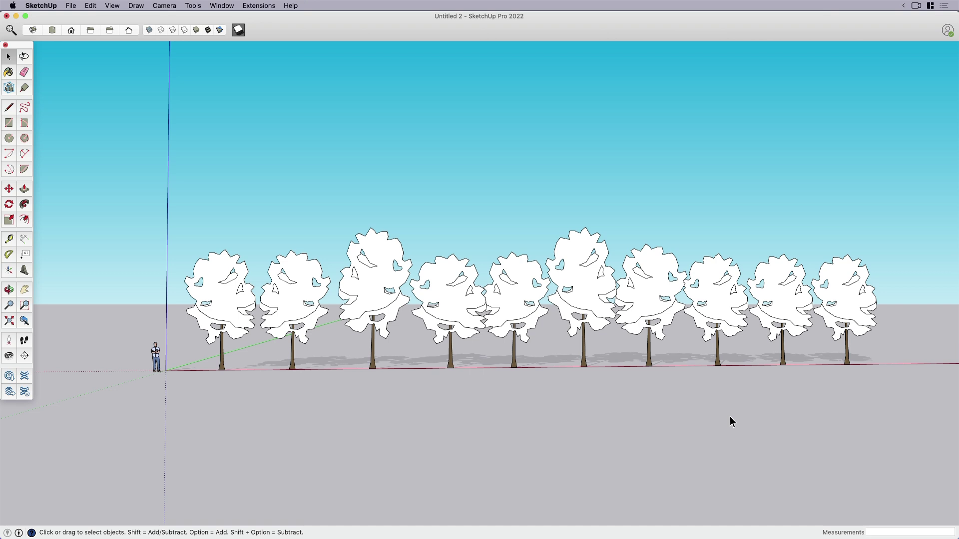
Paint the sixth, fifth, fourth and third trees varying greens from the Color Wheel
{"action": "key", "text": "b"}
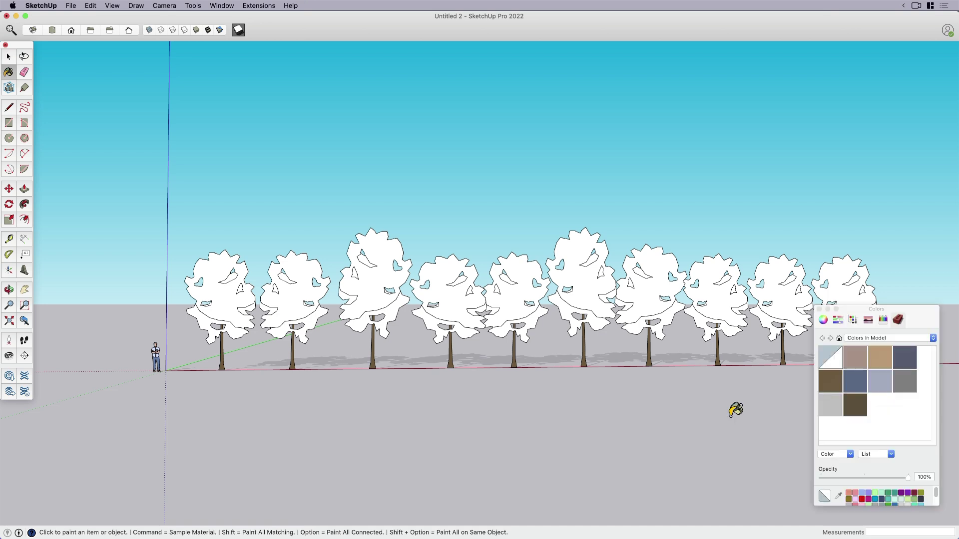
{"action": "left_click", "coordinate": [822, 319]}
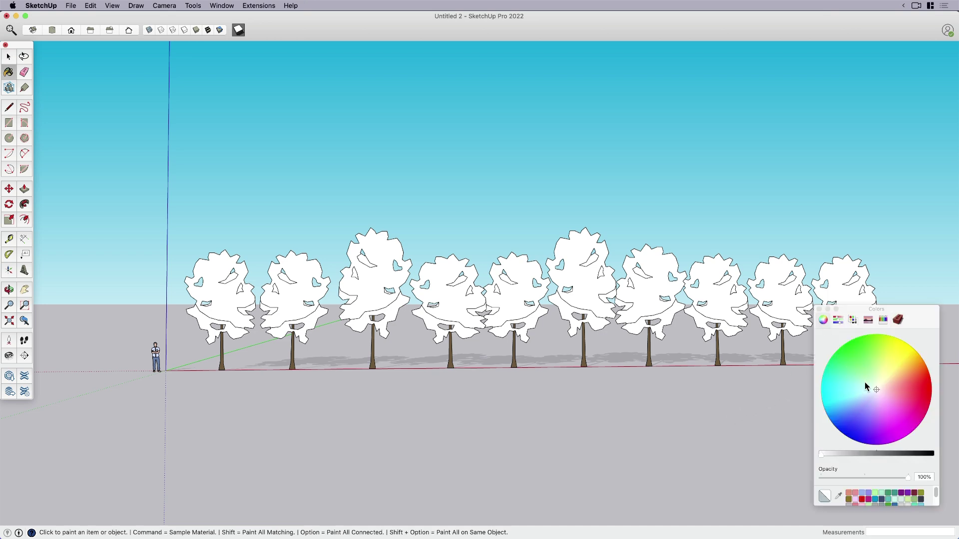
{"action": "left_click_drag", "start_coordinate": [866, 373], "coordinate": [886, 371]}
{"action": "left_click", "coordinate": [865, 454]}
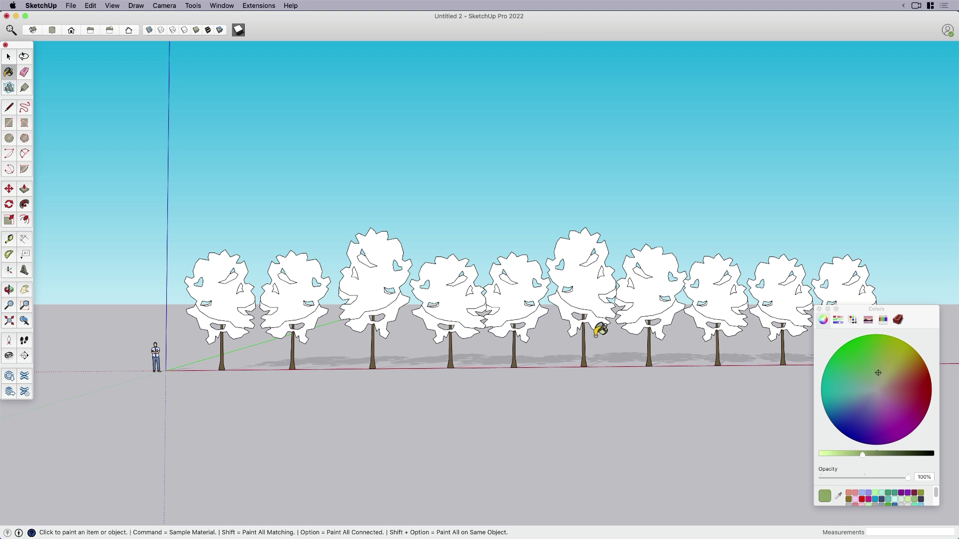
{"action": "left_click", "coordinate": [583, 289]}
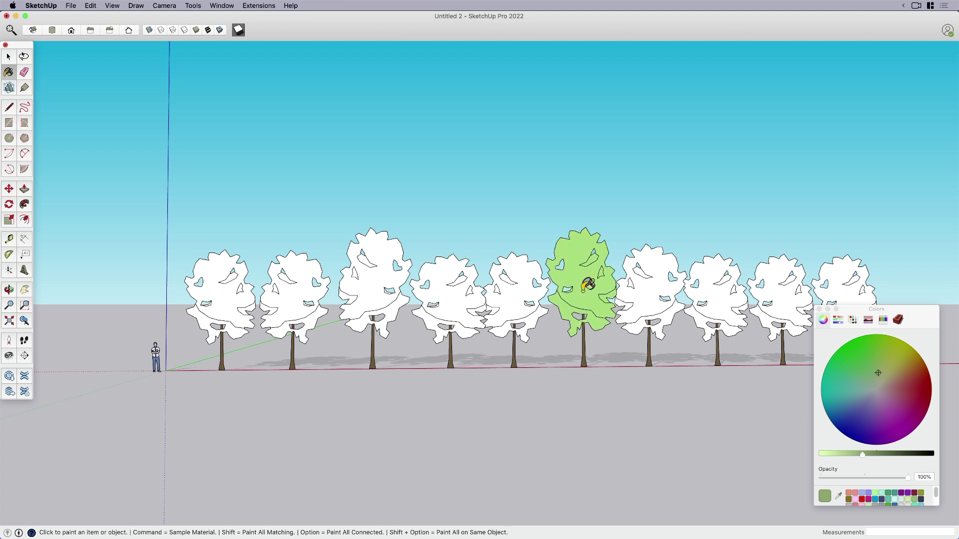
{"action": "left_click", "coordinate": [530, 289]}
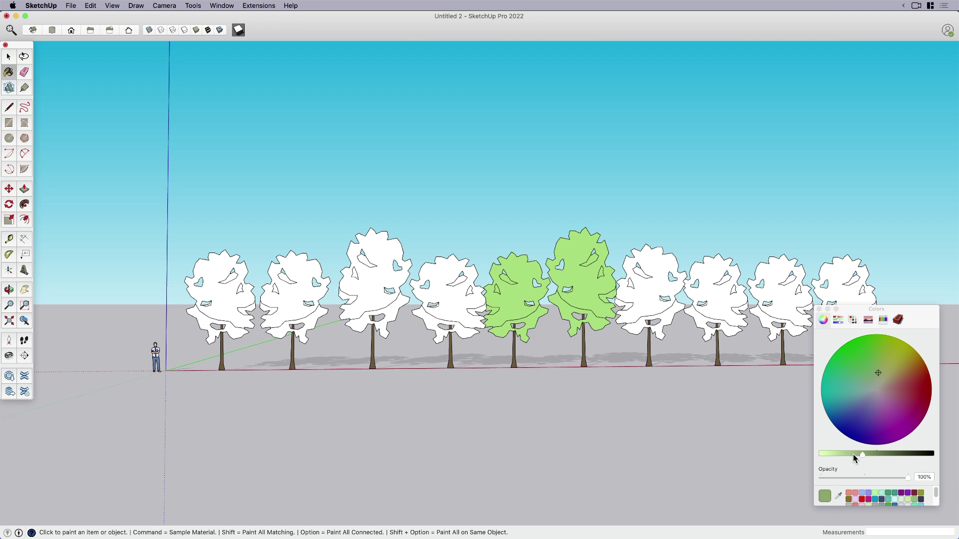
{"action": "left_click", "coordinate": [853, 455]}
{"action": "left_click", "coordinate": [464, 301]}
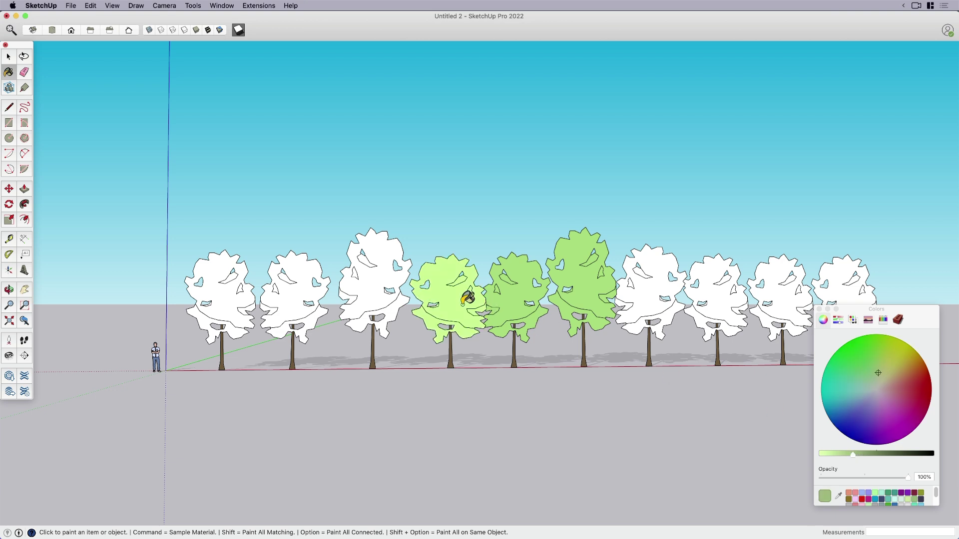
{"action": "left_click", "coordinate": [868, 454]}
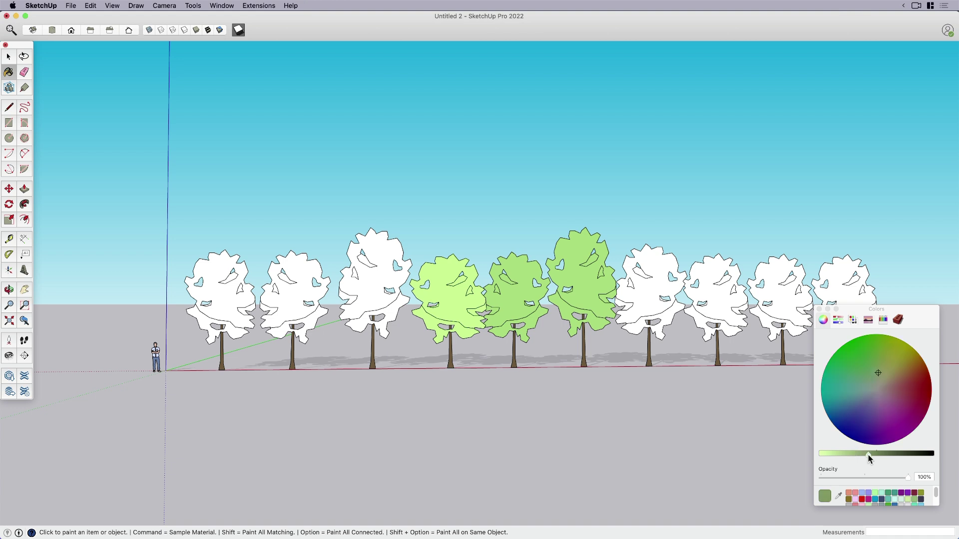
{"action": "left_click", "coordinate": [385, 294]}
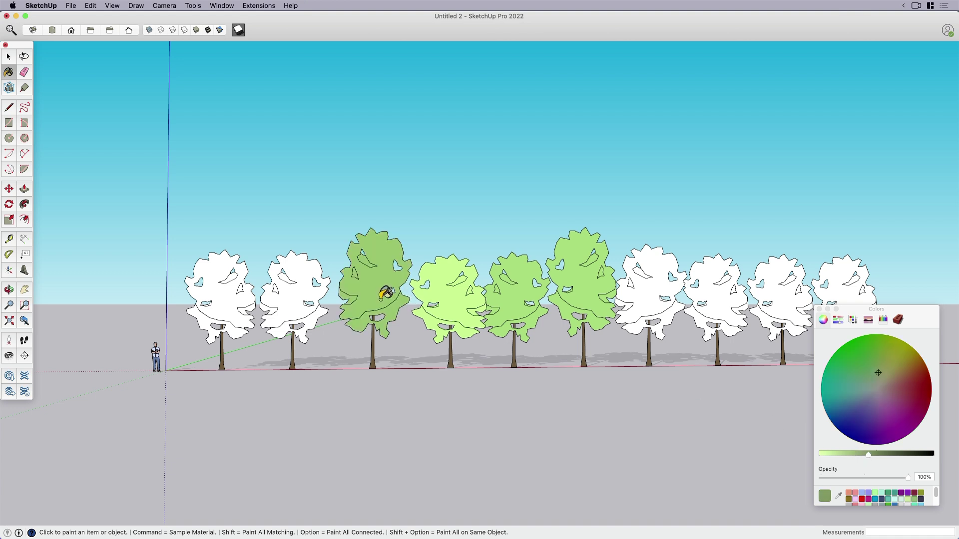
Paint the second, seventh, eighth, ninth and far-right trees in light to darker greens
{"action": "left_click", "coordinate": [861, 454]}
{"action": "left_click", "coordinate": [313, 286]}
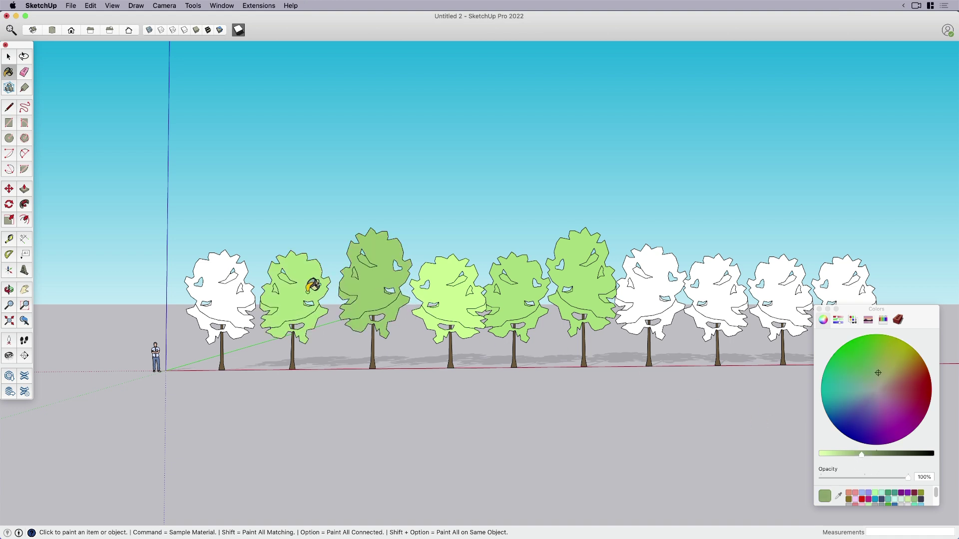
{"action": "left_click", "coordinate": [857, 454]}
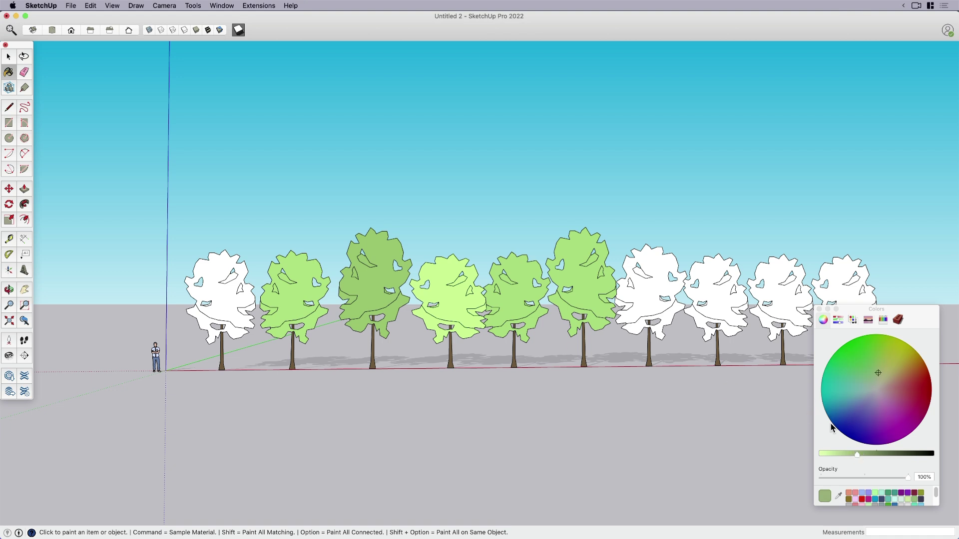
{"action": "left_click", "coordinate": [647, 287]}
{"action": "left_click_drag", "start_coordinate": [863, 454], "coordinate": [867, 454]}
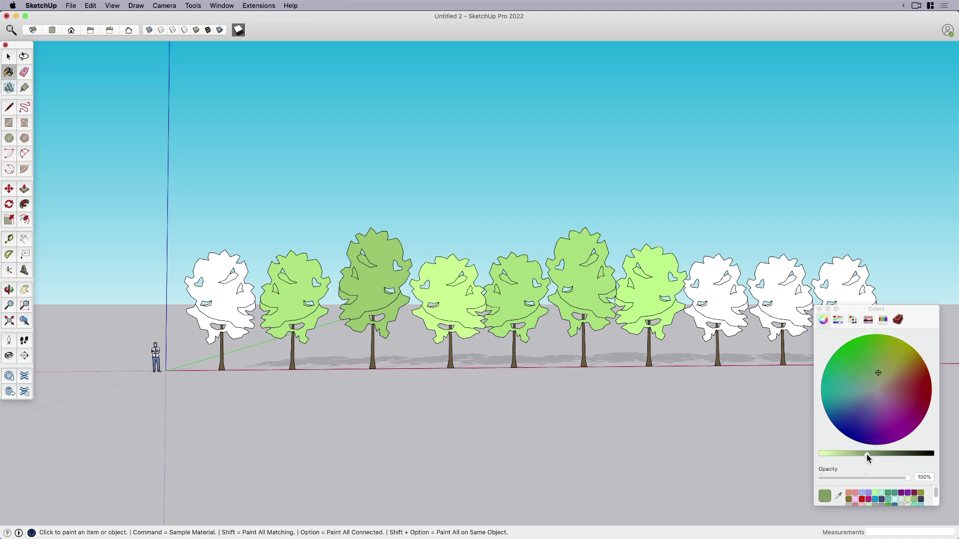
{"action": "left_click", "coordinate": [697, 294]}
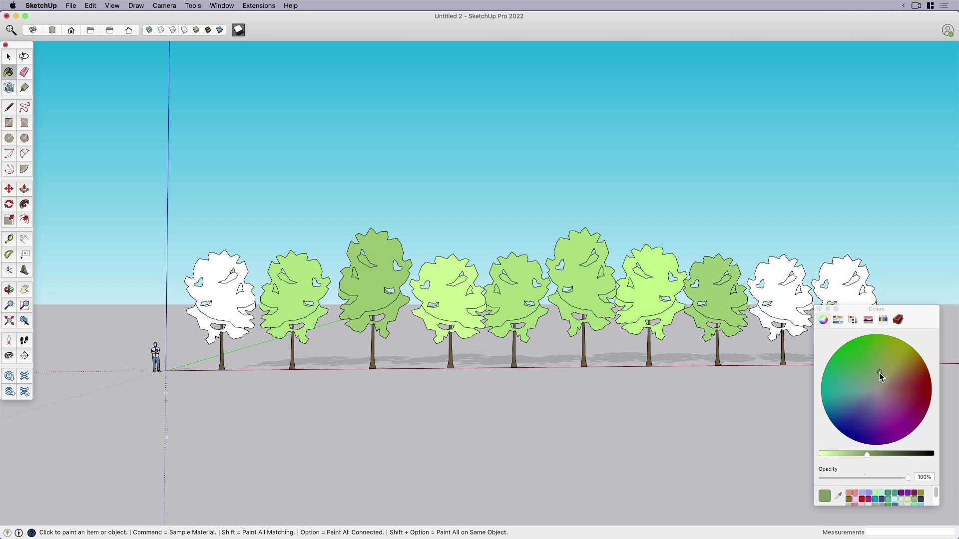
{"action": "left_click", "coordinate": [785, 302]}
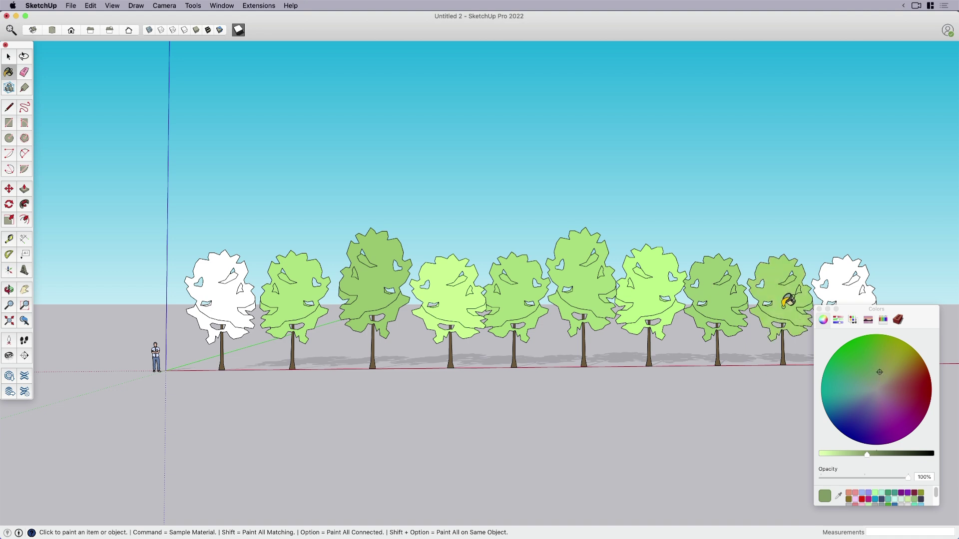
{"action": "left_click", "coordinate": [849, 281]}
Repaint the fourth, third and second trees with adjusted greens and the first tree dark green
{"action": "left_click", "coordinate": [876, 368]}
{"action": "left_click", "coordinate": [461, 300]}
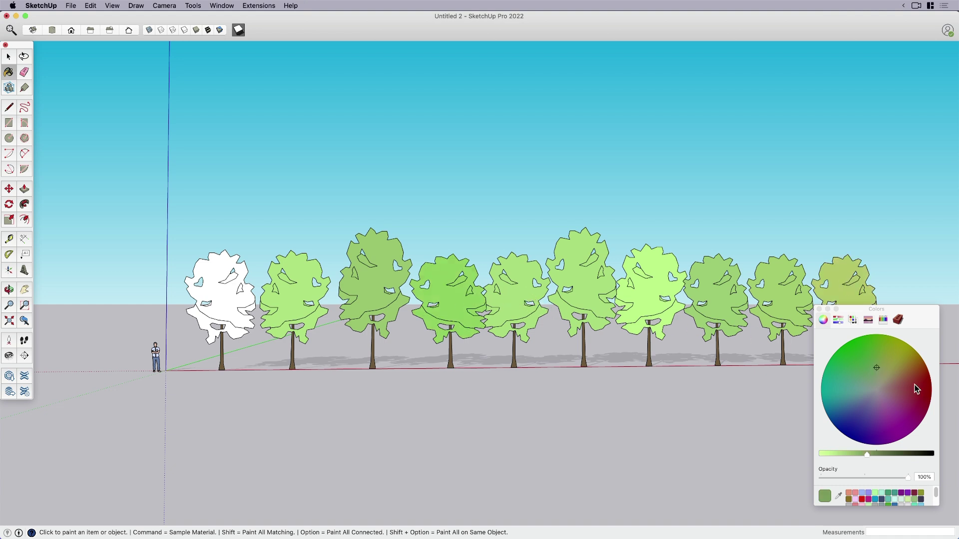
{"action": "left_click", "coordinate": [872, 368]}
{"action": "left_click", "coordinate": [369, 298]}
{"action": "left_click", "coordinate": [874, 453]}
{"action": "left_click", "coordinate": [295, 306]}
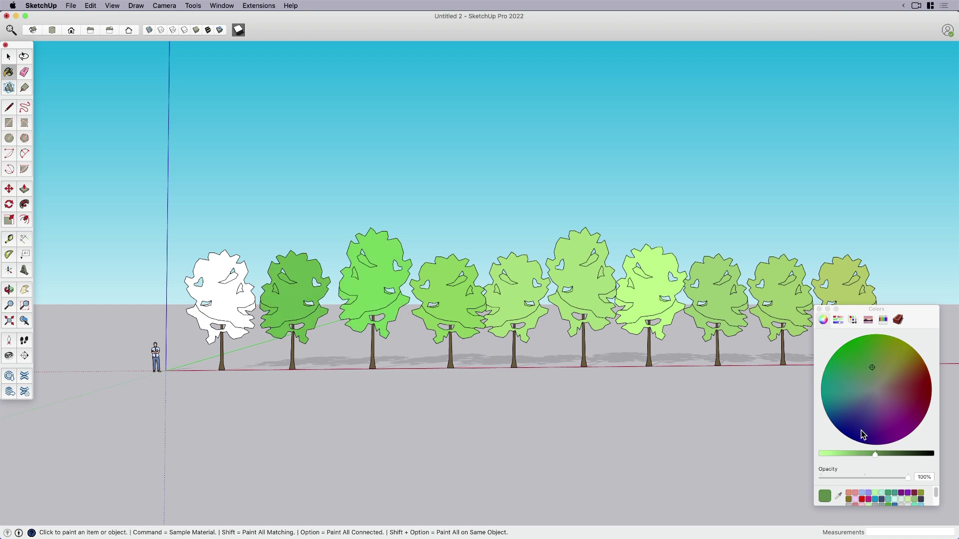
{"action": "left_click", "coordinate": [883, 454]}
{"action": "left_click", "coordinate": [226, 299]}
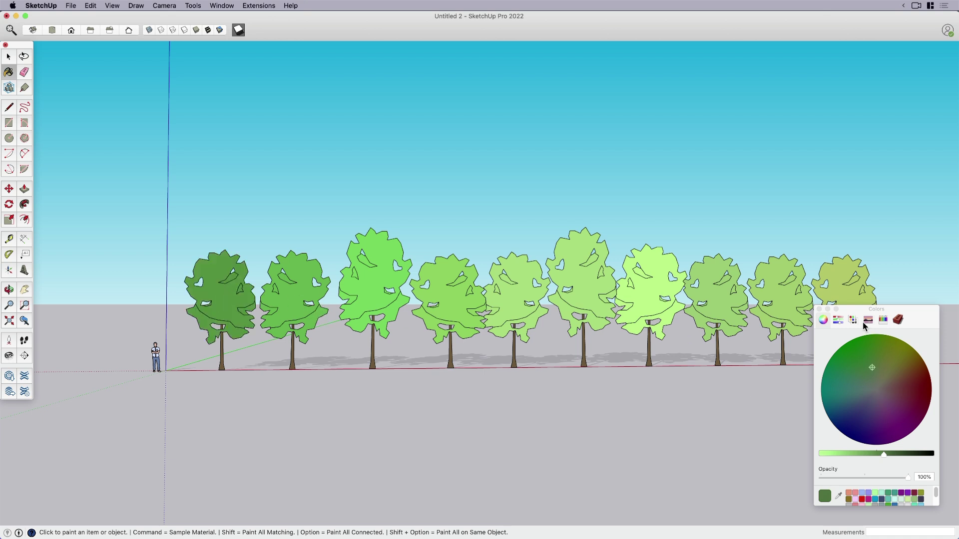
{"action": "key", "text": "space"}
{"action": "left_click", "coordinate": [819, 310]}
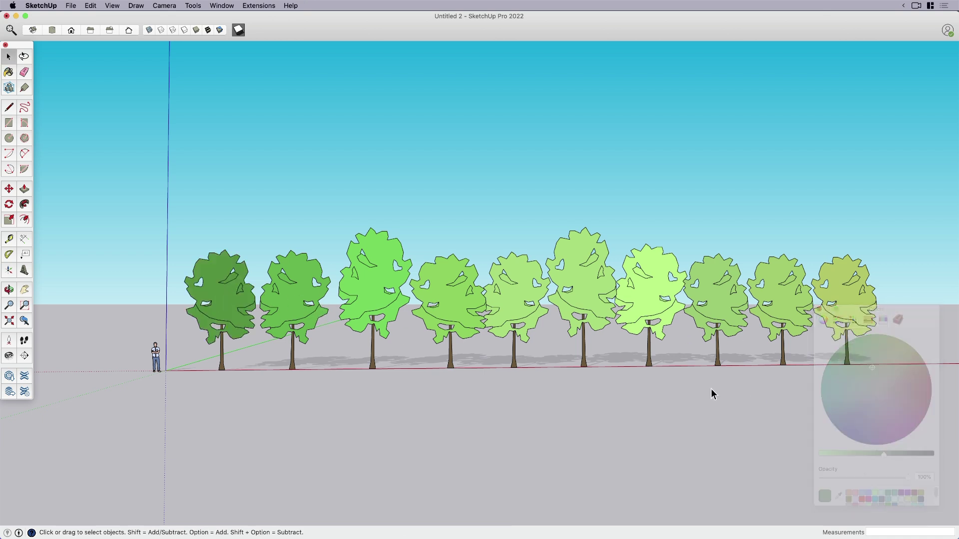
Stretch the fifth tree's shape upward inside its component to a green scale of 1.15
{"action": "double_click", "coordinate": [516, 315]}
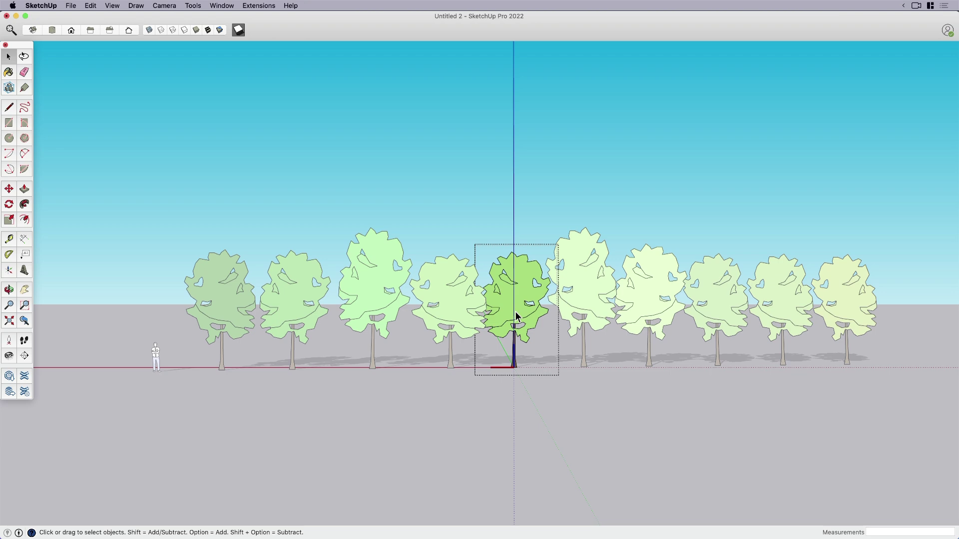
{"action": "left_click", "coordinate": [514, 311]}
{"action": "key", "text": "s"}
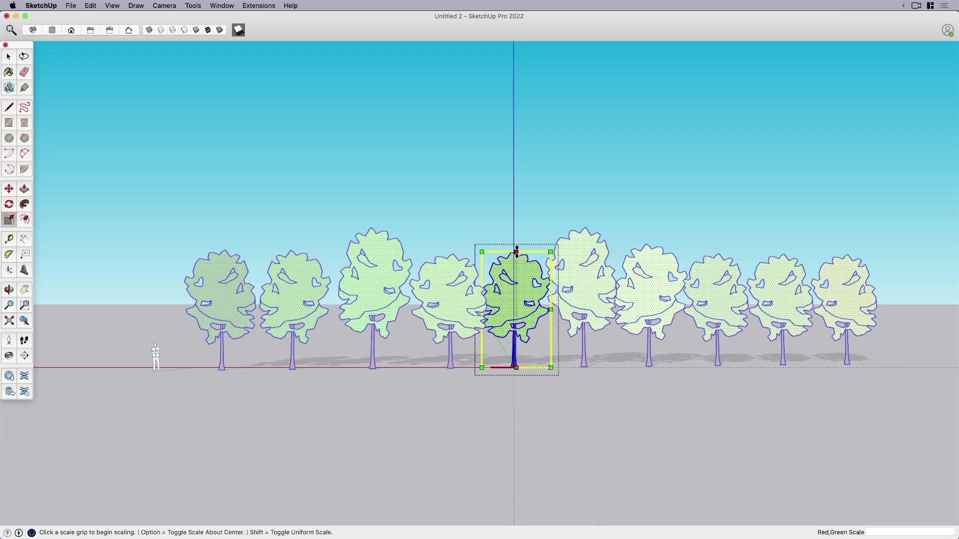
{"action": "left_click", "coordinate": [517, 253]}
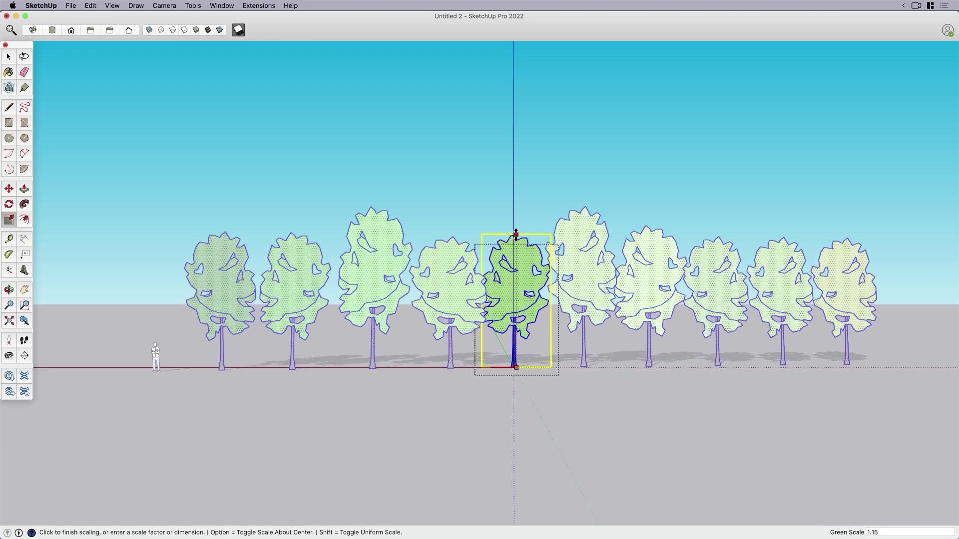
{"action": "left_click", "coordinate": [516, 238]}
{"action": "key", "text": "space"}
{"action": "left_click", "coordinate": [571, 420]}
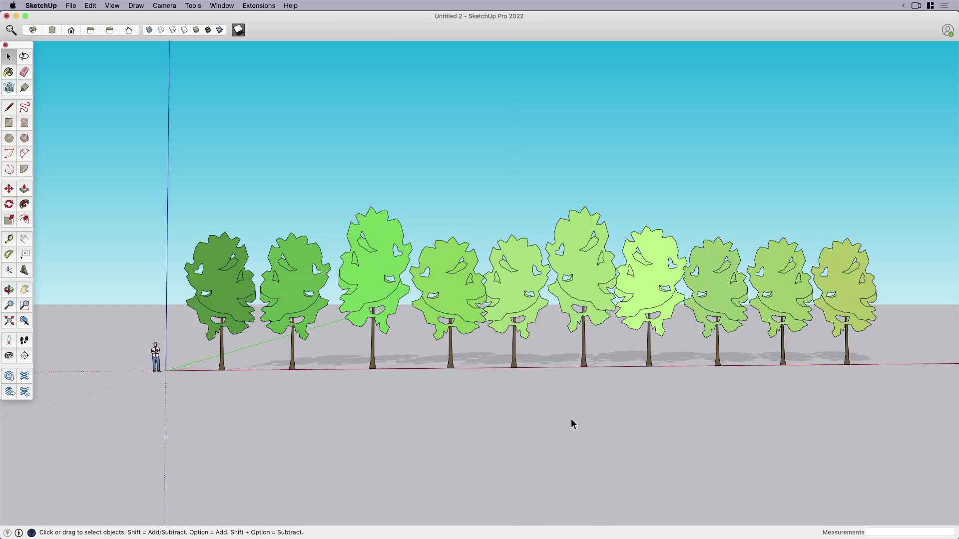
{"action": "middle_click_drag", "start_coordinate": [552, 428], "coordinate": [588, 429]}
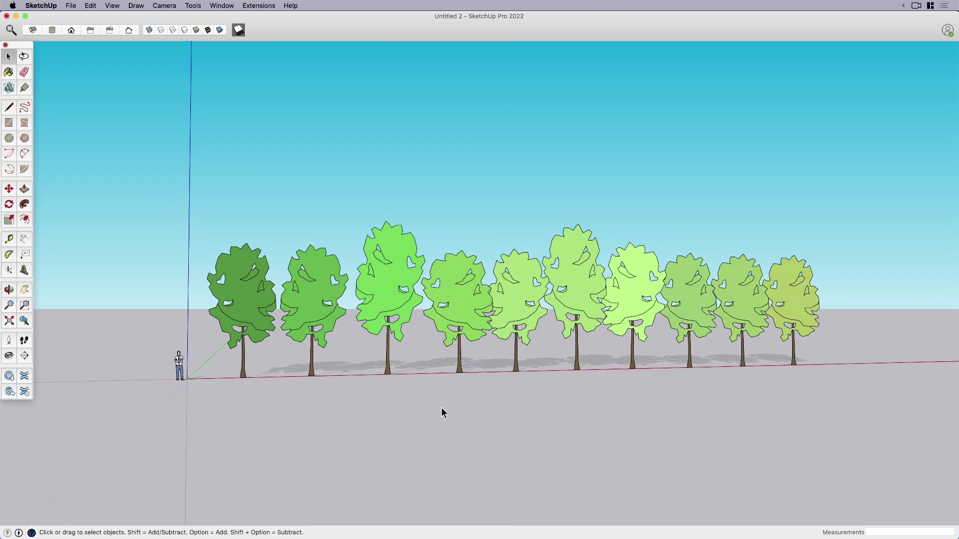
{"action": "middle_click_drag", "start_coordinate": [437, 405], "coordinate": [497, 396]}
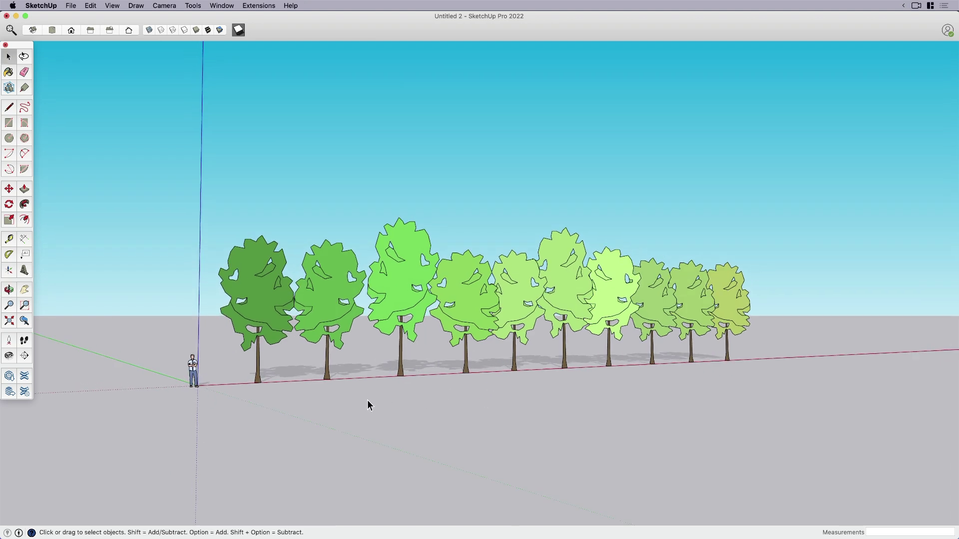
{"action": "middle_click_drag", "start_coordinate": [294, 360], "coordinate": [453, 355]}
{"action": "scroll", "coordinate": [416, 356], "scroll_direction": "up", "scroll_amount": 3}
{"action": "middle_click_drag", "start_coordinate": [729, 364], "coordinate": [697, 376]}
{"action": "scroll", "coordinate": [702, 362], "scroll_direction": "up", "scroll_amount": 5}
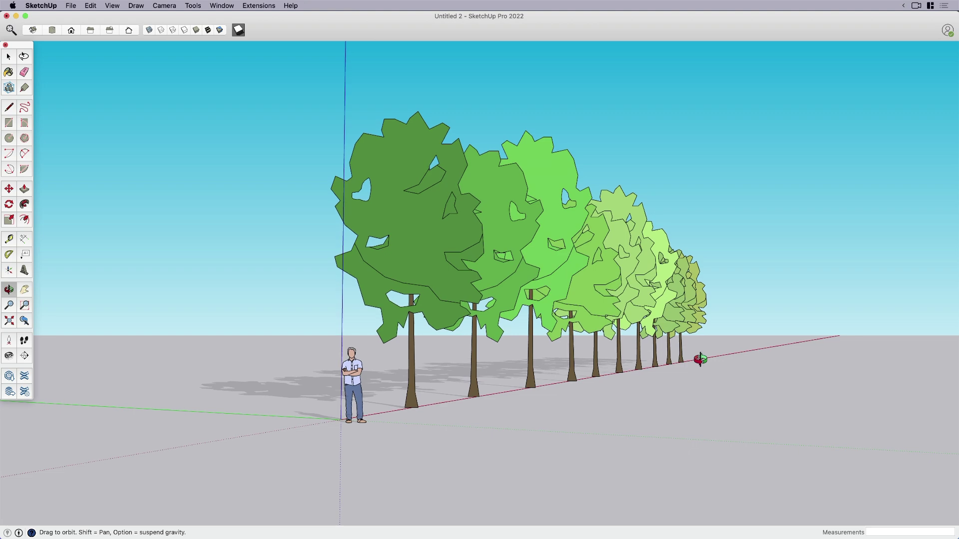
{"action": "middle_click_drag", "start_coordinate": [786, 376], "coordinate": [670, 385]}
{"action": "scroll", "coordinate": [610, 379], "scroll_direction": "down", "scroll_amount": 5}
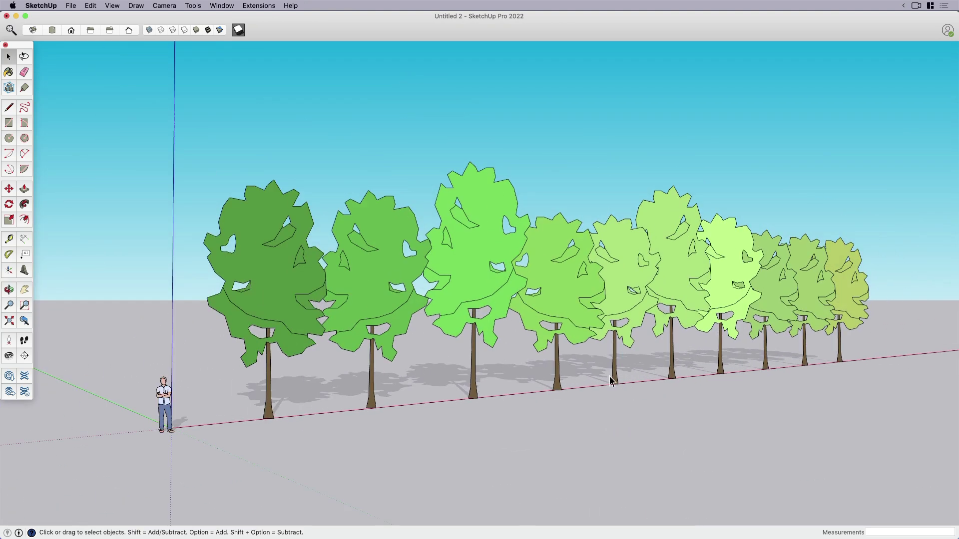
{"action": "middle_click_drag", "start_coordinate": [613, 374], "coordinate": [619, 398], "text": "shift"}
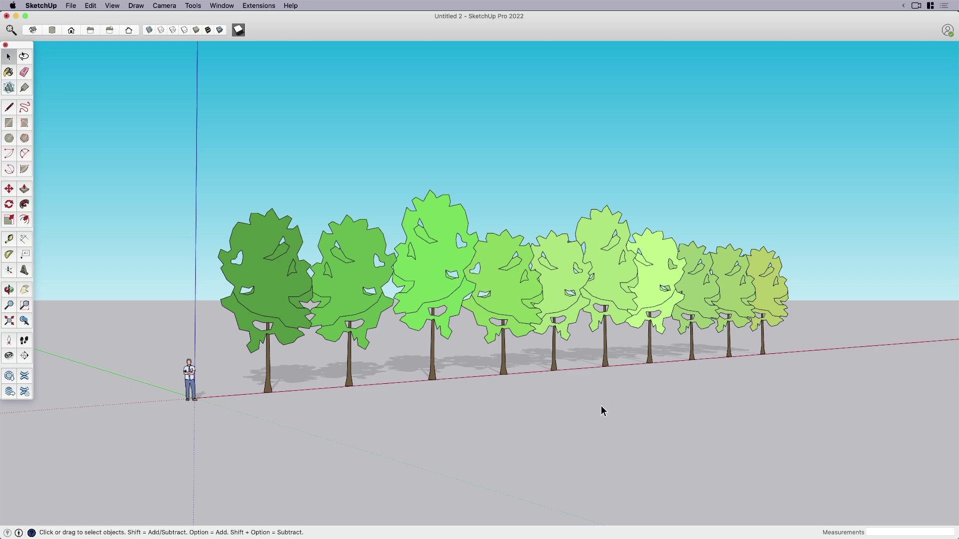
{"action": "middle_click_drag", "start_coordinate": [601, 409], "coordinate": [533, 429]}
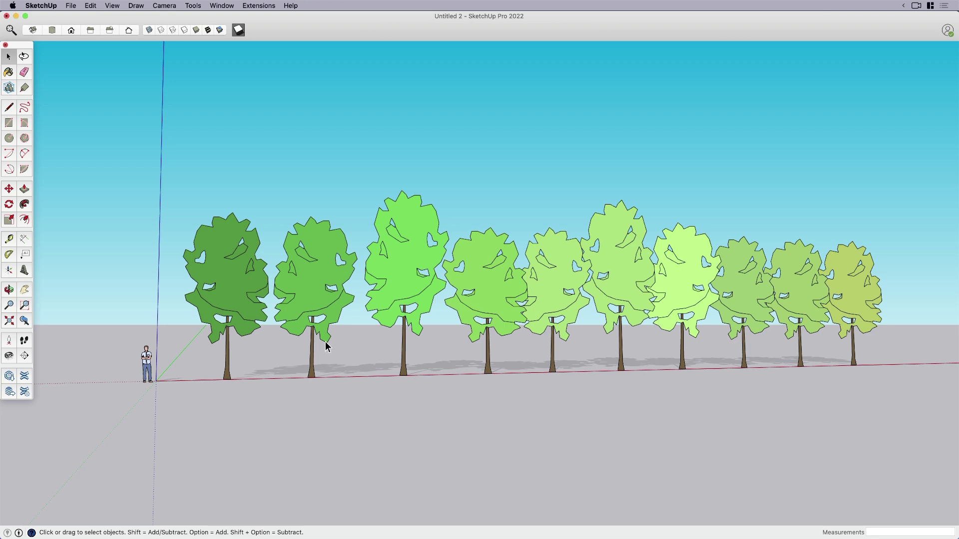
Make the fourth tree a unique component
{"action": "left_click", "coordinate": [482, 302]}
{"action": "right_click", "coordinate": [484, 301]}
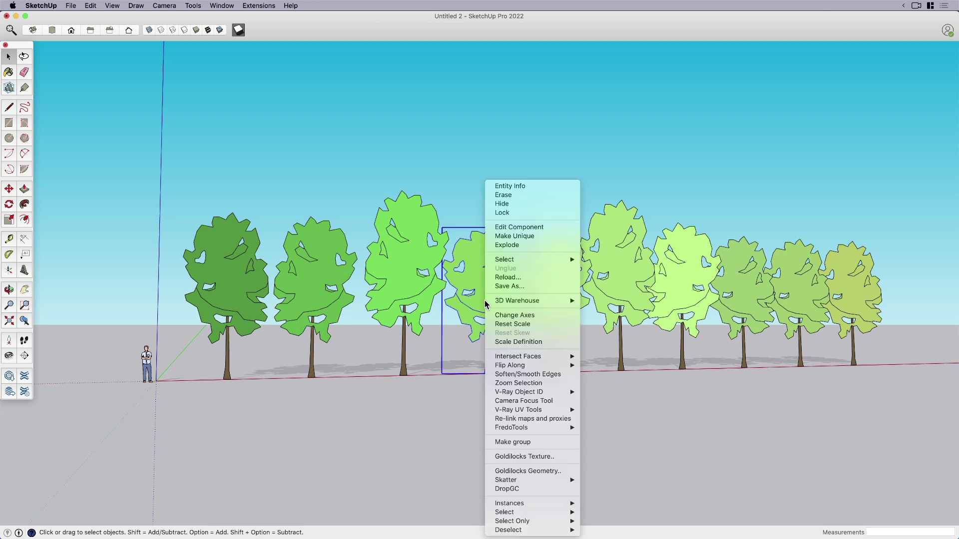
{"action": "left_click", "coordinate": [511, 236]}
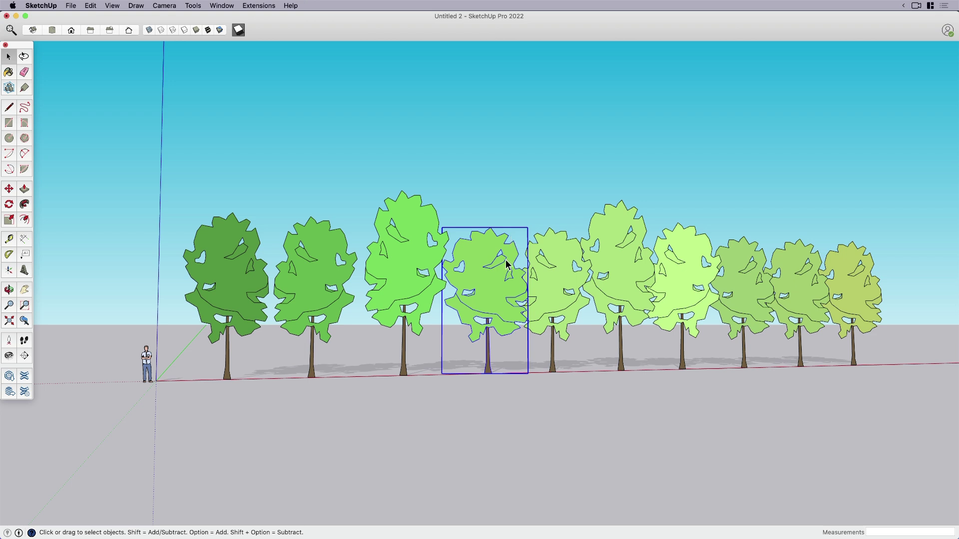
Widen the unique tree's trunk symmetrically about its centre to a red scale of about 2.12
{"action": "scroll", "coordinate": [488, 349], "scroll_direction": "up", "scroll_amount": 5}
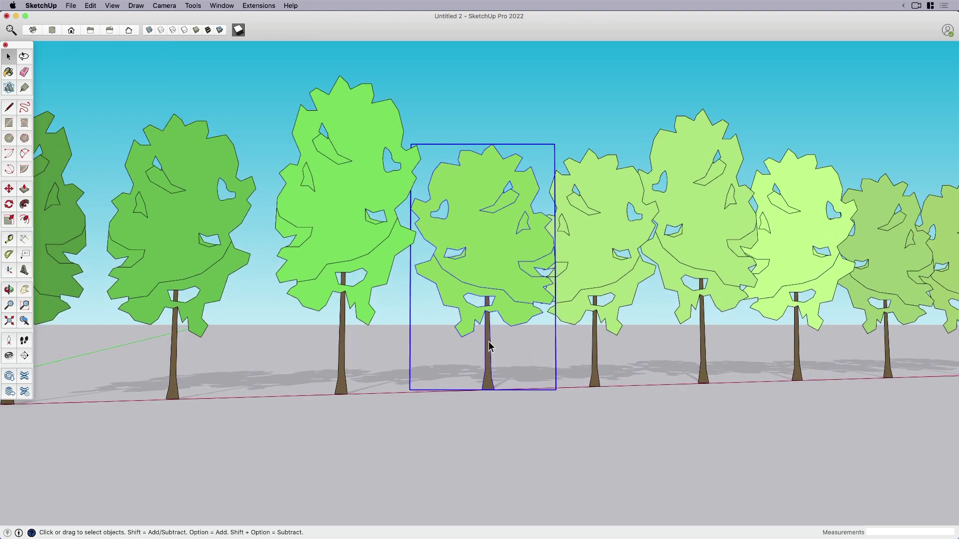
{"action": "double_click", "coordinate": [490, 346]}
{"action": "scroll", "coordinate": [488, 335], "scroll_direction": "up", "scroll_amount": 4}
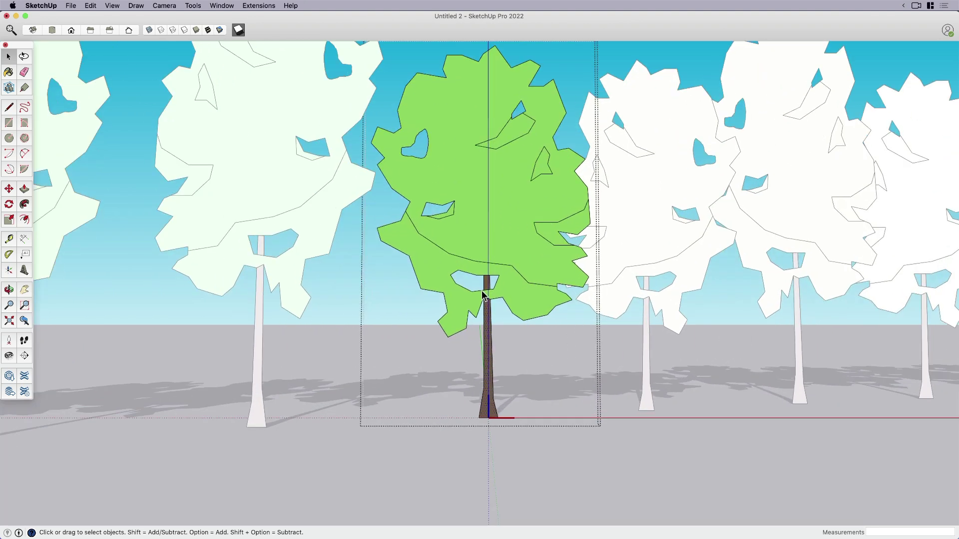
{"action": "left_click", "coordinate": [489, 326]}
{"action": "key", "text": "s"}
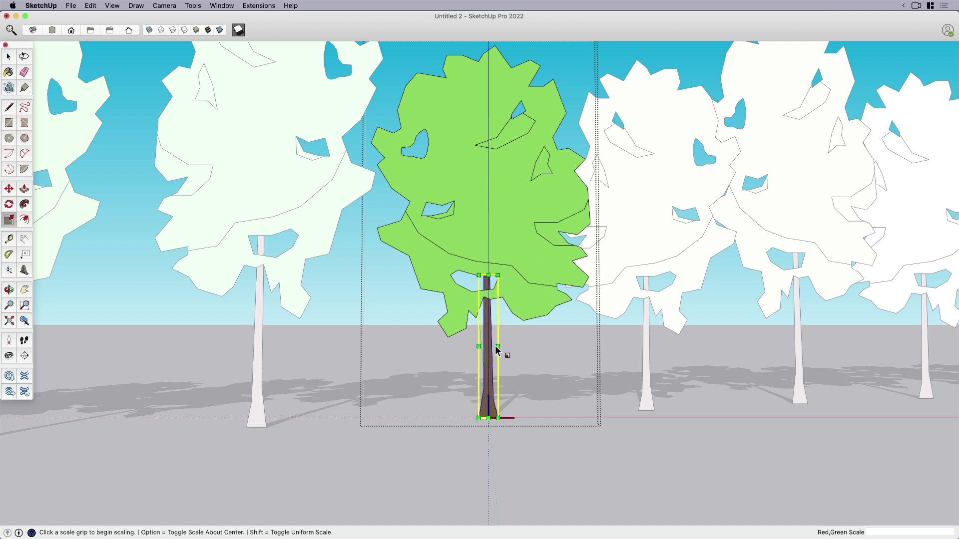
{"action": "left_click", "coordinate": [499, 346]}
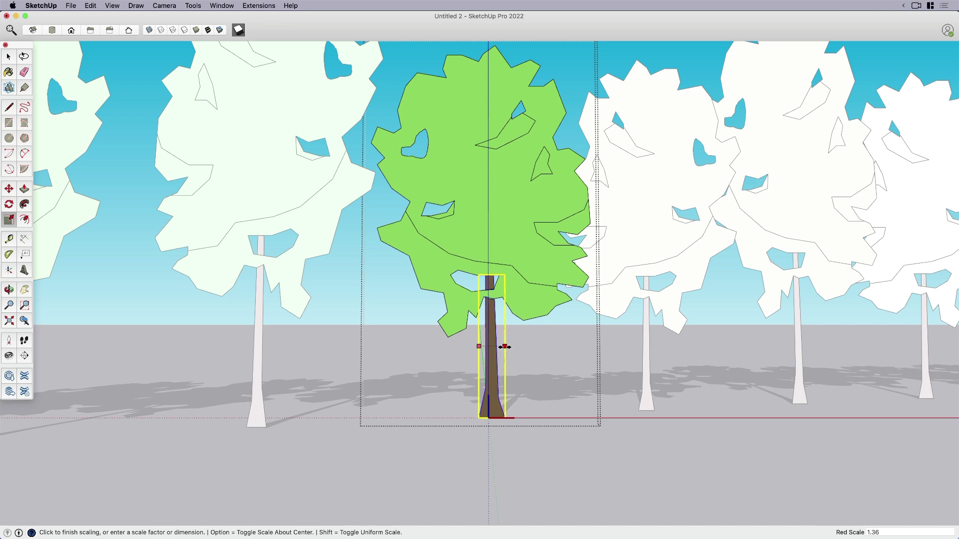
{"action": "key", "text": "alt"}
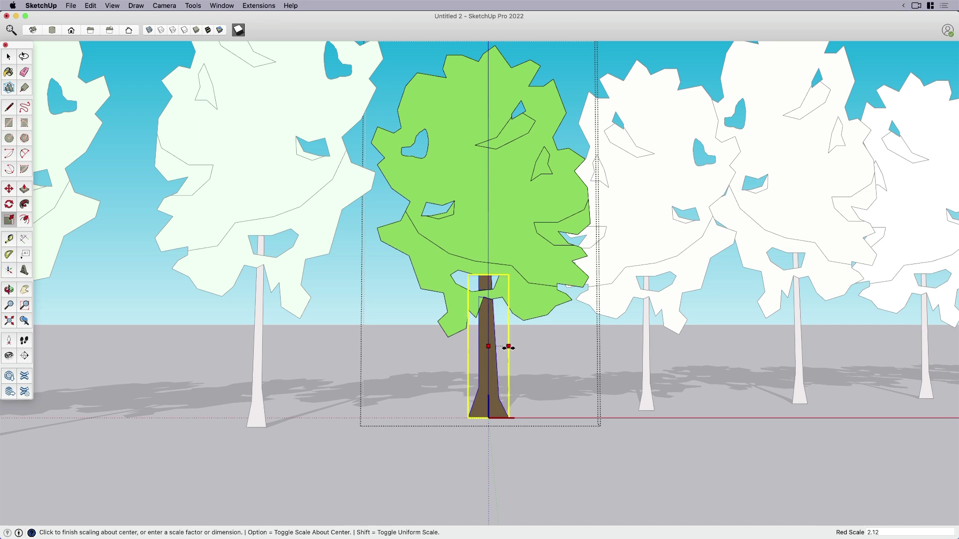
{"action": "scroll", "coordinate": [508, 347], "scroll_direction": "down", "scroll_amount": 5}
{"action": "left_click", "coordinate": [499, 348]}
{"action": "key", "text": "space"}
{"action": "left_click", "coordinate": [515, 430]}
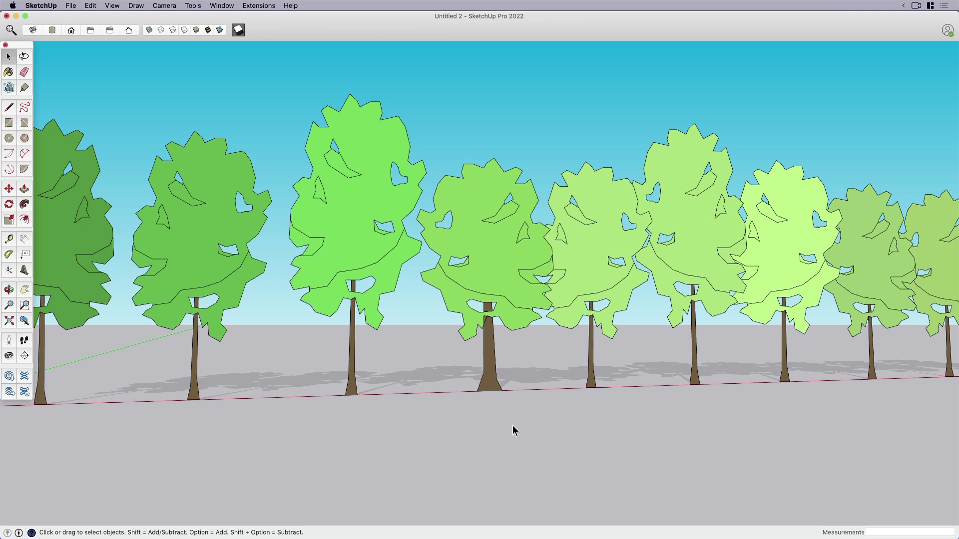
{"action": "scroll", "coordinate": [514, 431], "scroll_direction": "down", "scroll_amount": 2}
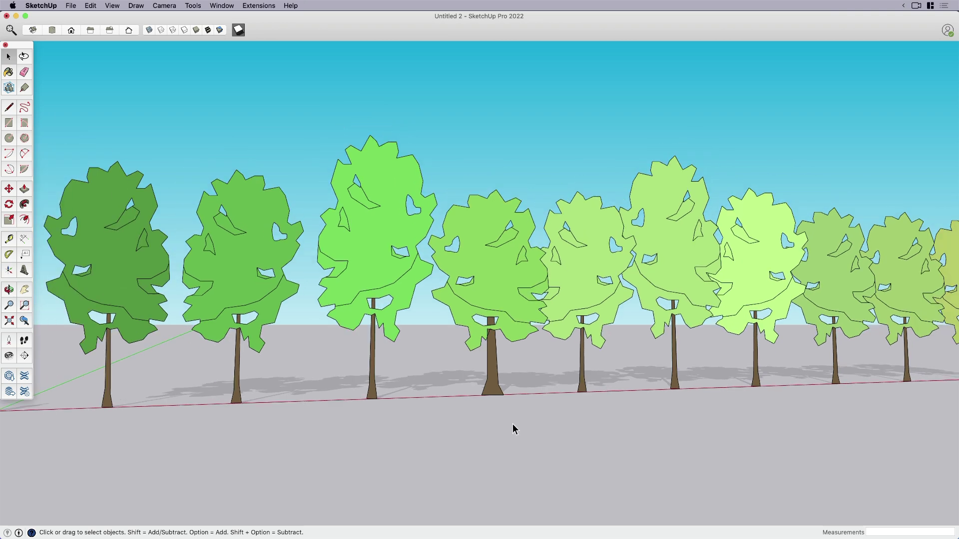